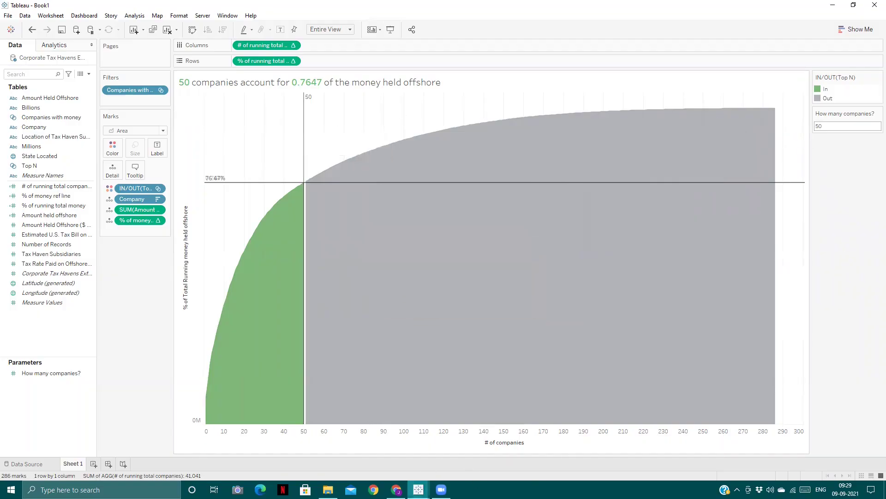
From the Book1 window, create the new blank workbook Book2 and close the file recovery prompt.
left_click(418, 489)
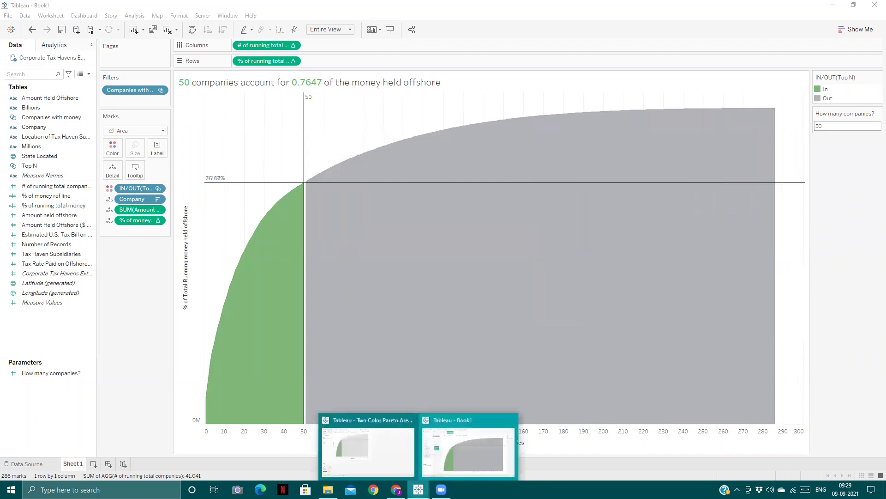
left_click(441, 467)
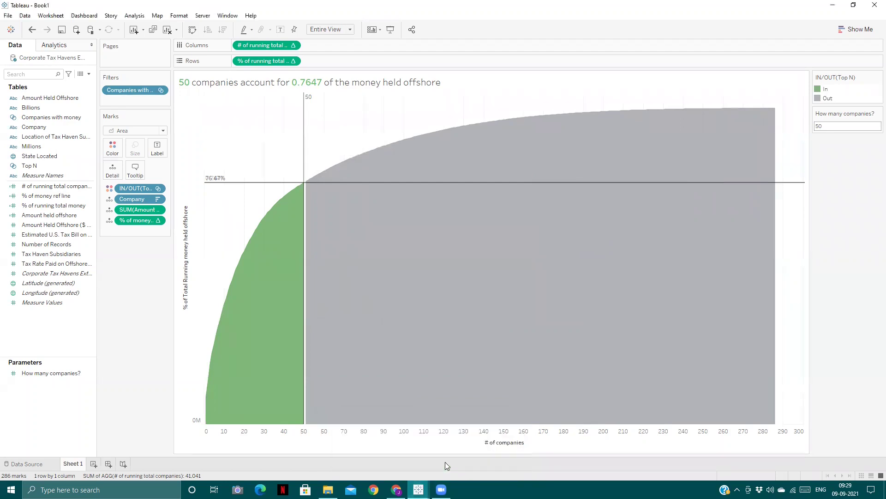
left_click(9, 16)
left_click(37, 32)
mouse_move(444, 177)
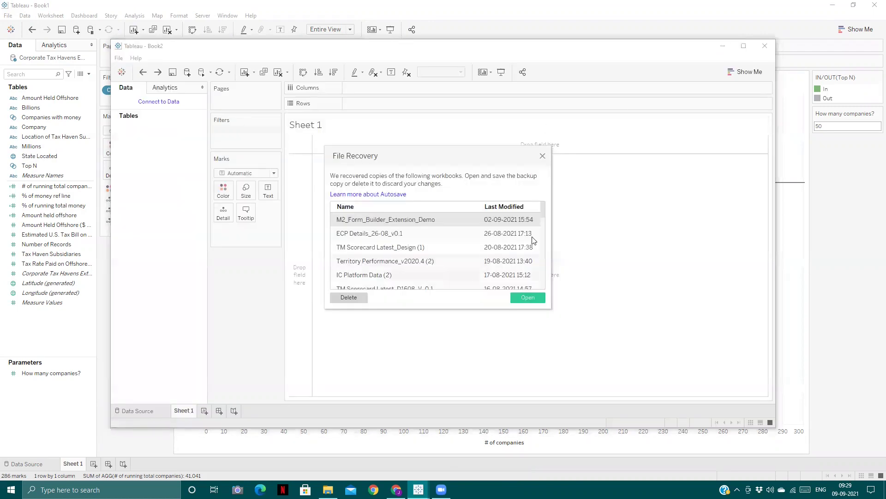
left_click(542, 156)
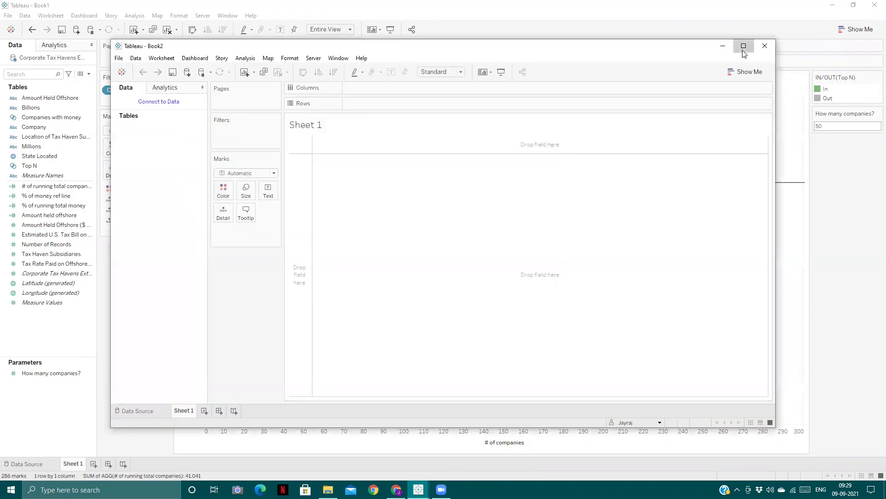
Maximize the Book2 window and connect to the Sample - Superstore data source.
left_click(744, 48)
left_click(51, 60)
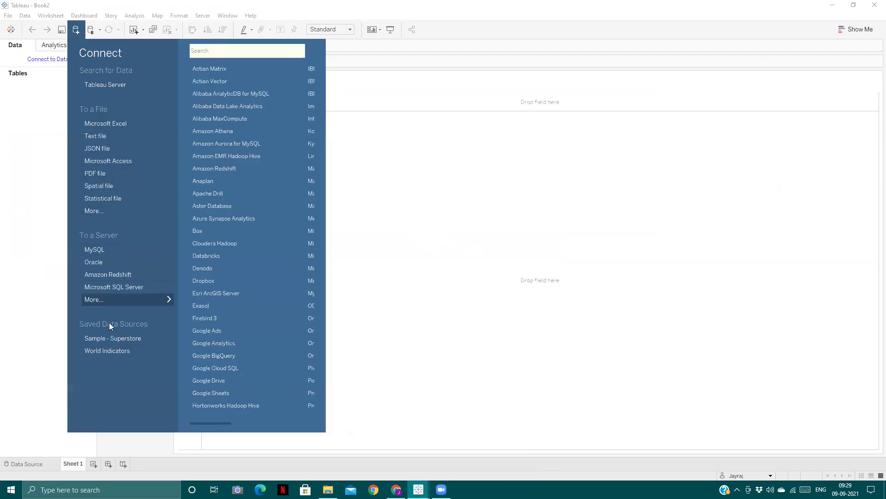
left_click(113, 338)
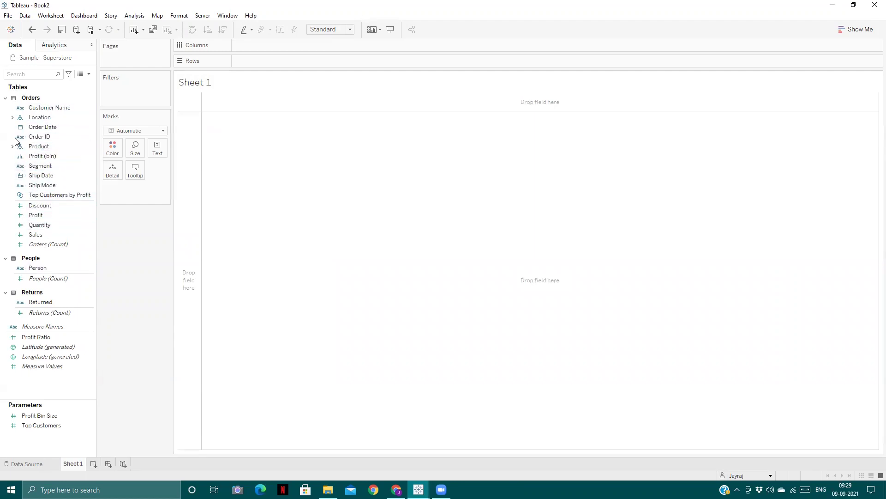
Put Region on Rows and SUM(Sales) on Text, trying Profit briefly before removing it.
left_click(12, 117)
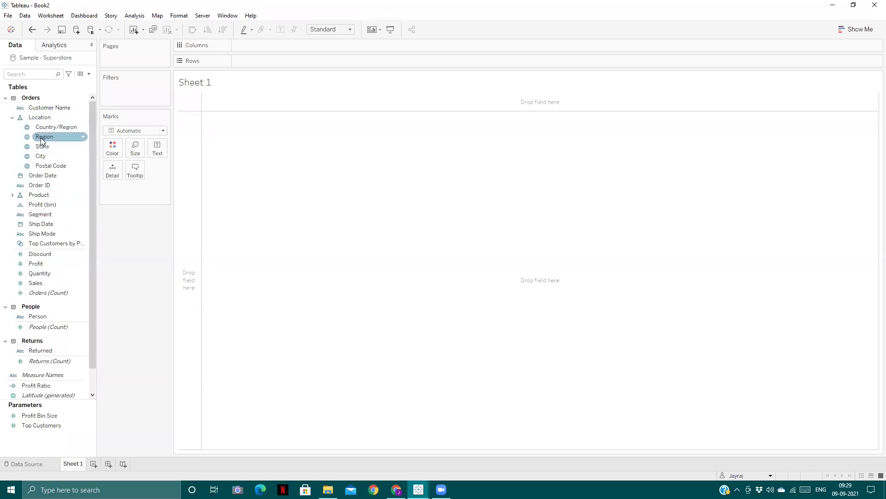
left_click_drag(41, 140, 245, 53)
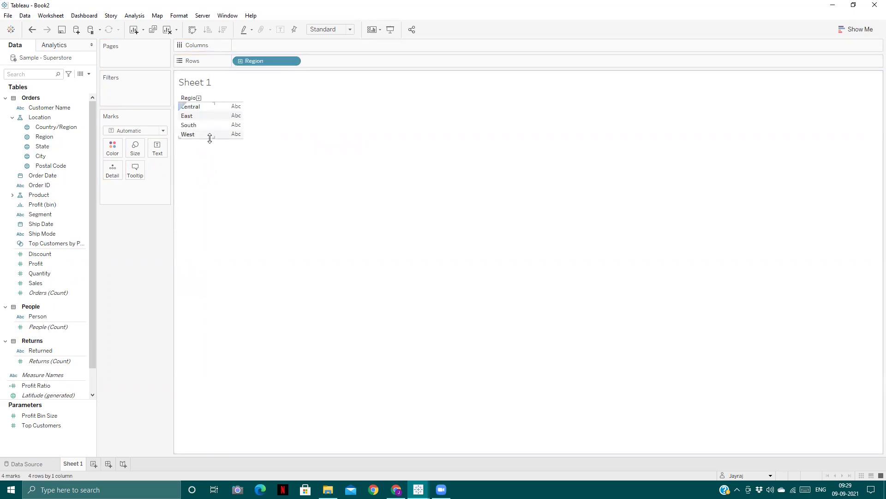
left_click_drag(210, 138, 212, 166)
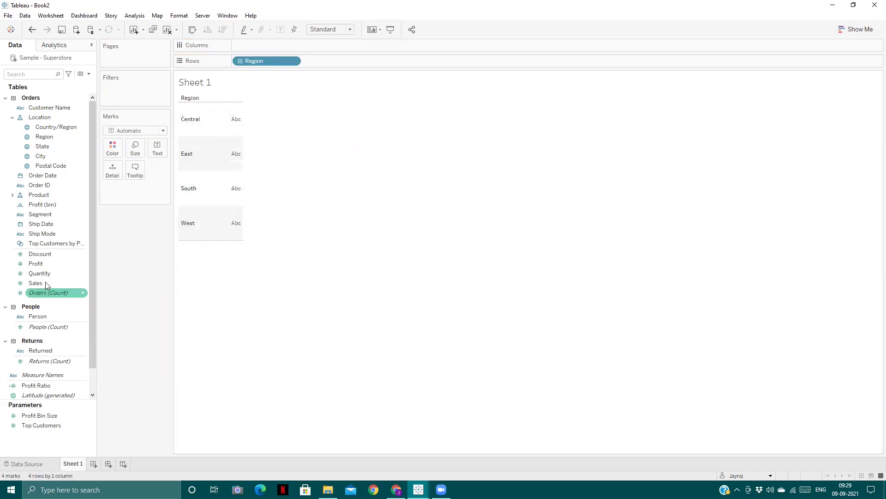
left_click_drag(37, 283, 157, 149)
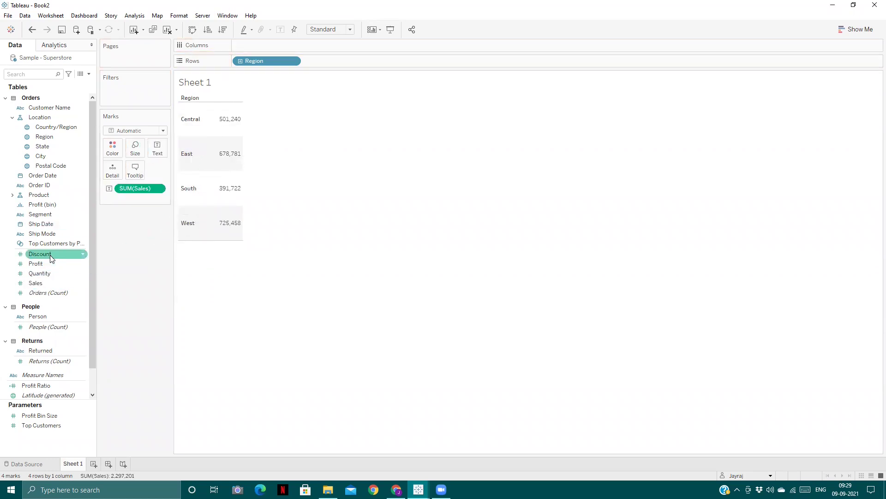
left_click_drag(50, 259, 134, 272)
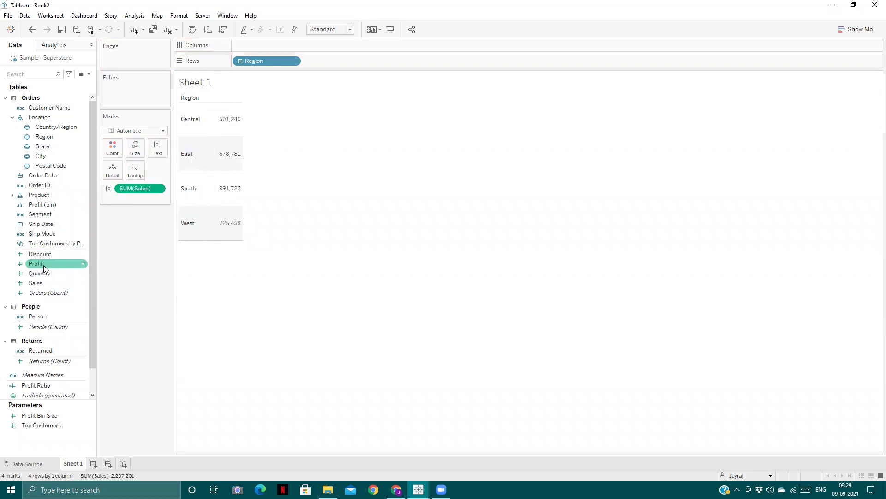
left_click_drag(43, 265, 160, 153)
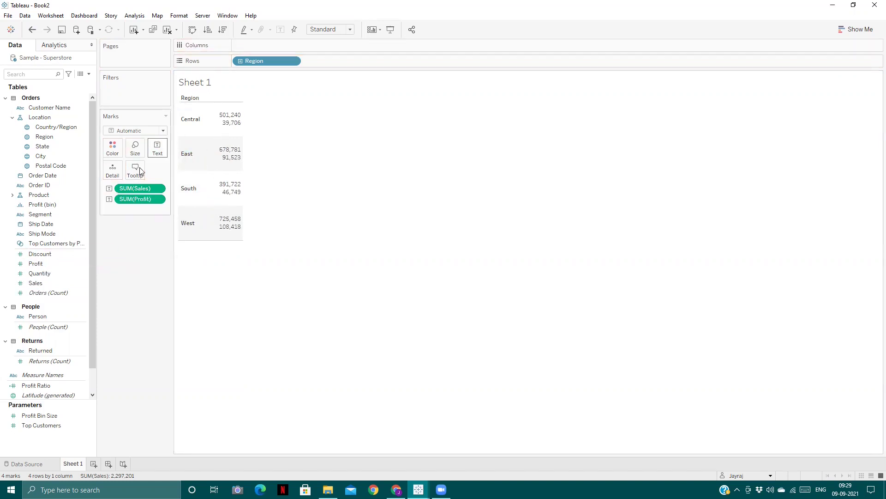
left_click_drag(141, 199, 143, 454)
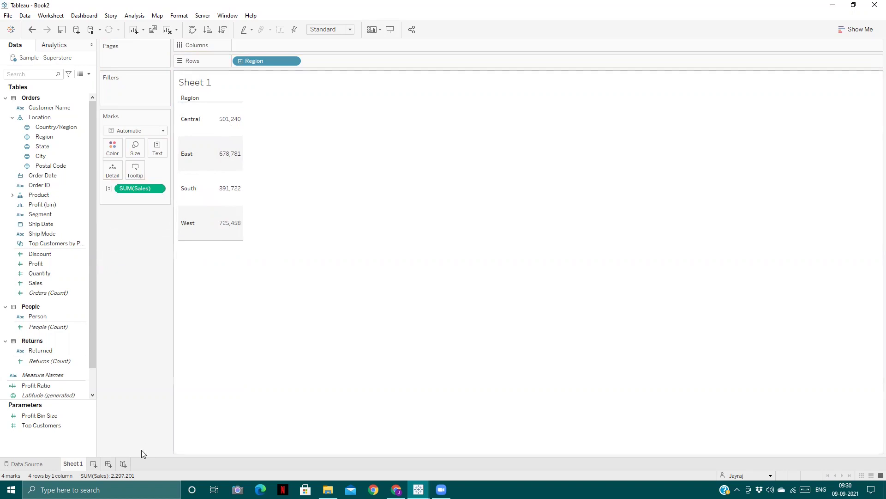
Build Dashboard 1 with Sheet 1 on top and an Extension object placed below it.
left_click(109, 464)
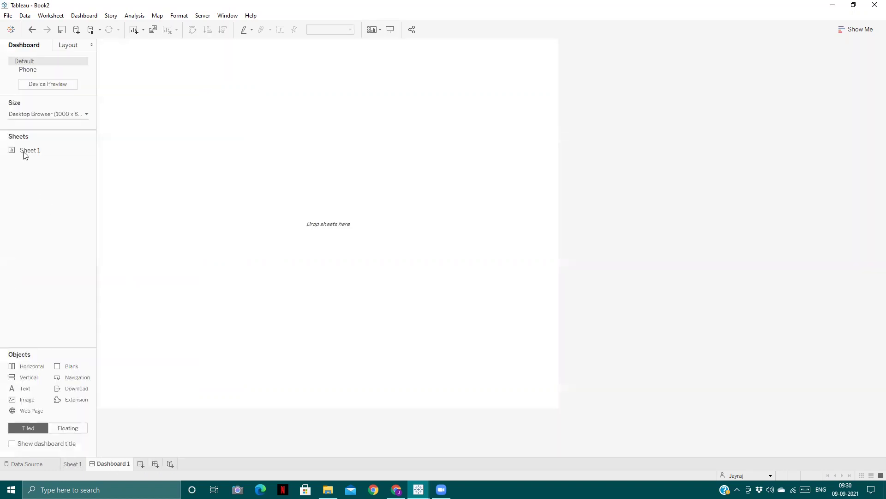
left_click_drag(25, 155, 239, 129)
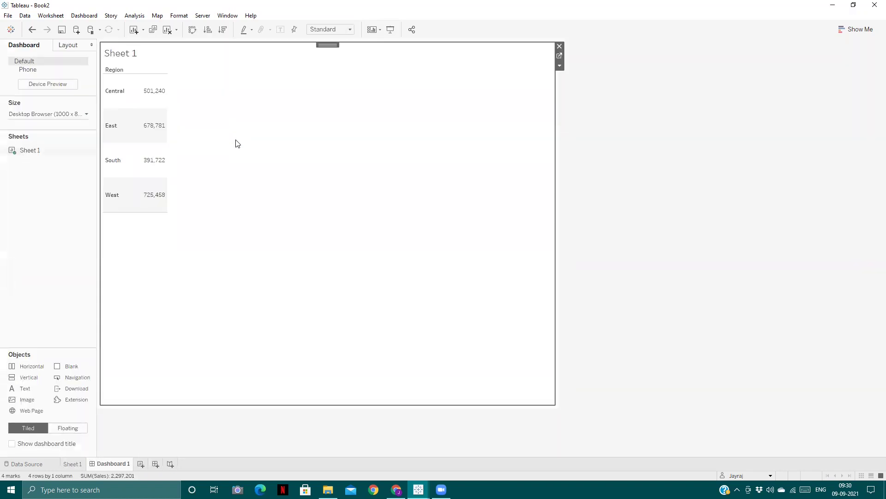
left_click(652, 181)
left_click_drag(66, 402, 494, 208)
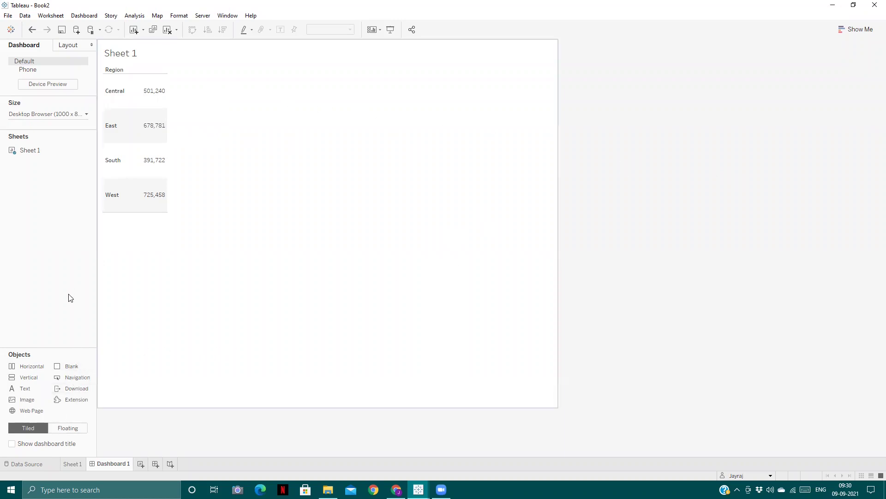
mouse_move(69, 400)
left_mouse_down()
mouse_move(156, 367)
mouse_move(408, 323)
left_mouse_up()
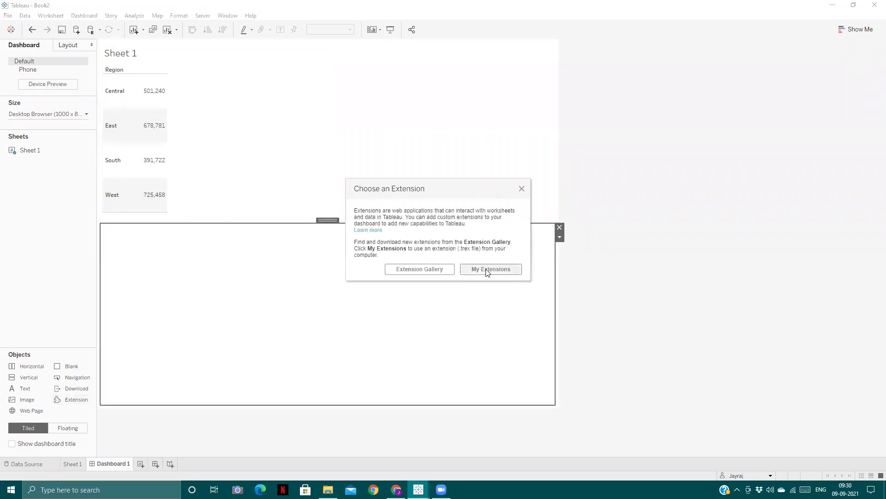
Load XpandIT_Writeback.trex from Downloads through My Extensions and allow it to run.
left_click(486, 270)
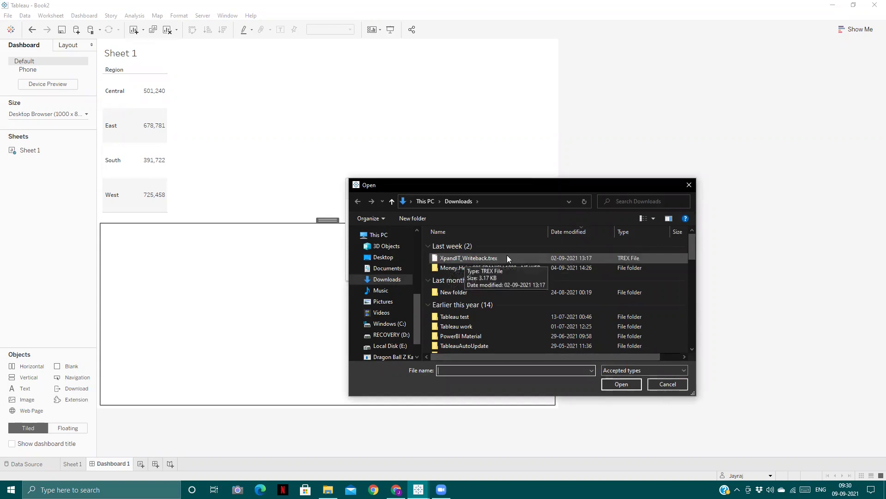
double_click(488, 258)
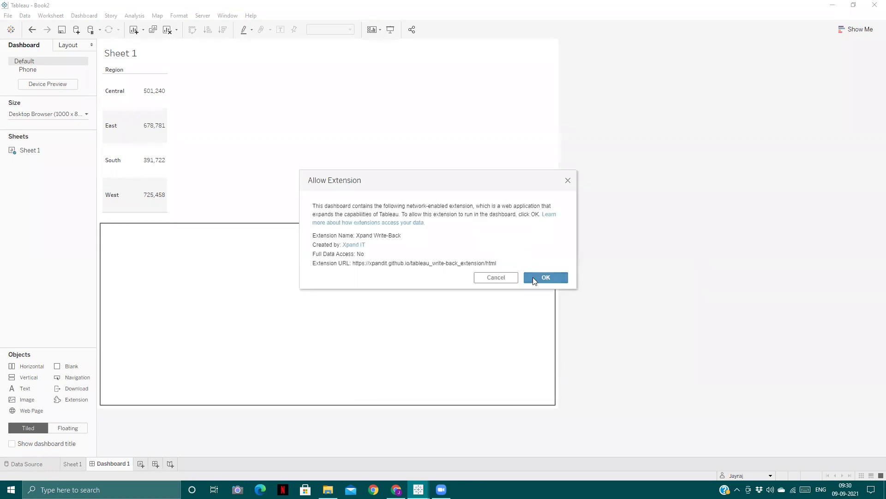
left_click(543, 279)
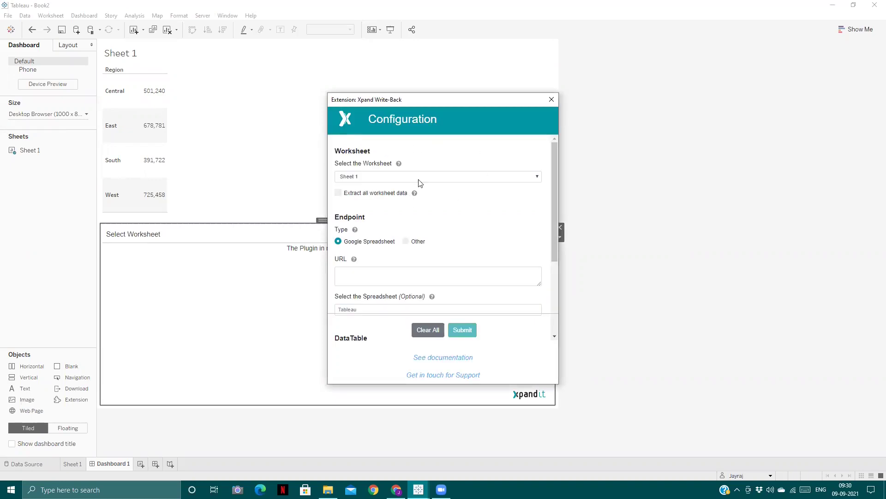
Tick 'Extract all worksheet data', then switch to the Copy of Tableau Data Google Sheet.
left_click(339, 194)
scroll(430, 210, "down", 1)
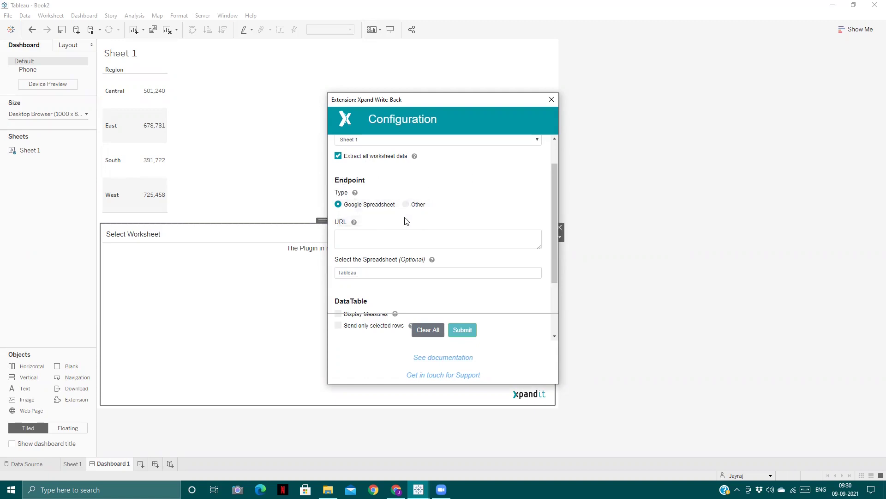
mouse_move(396, 489)
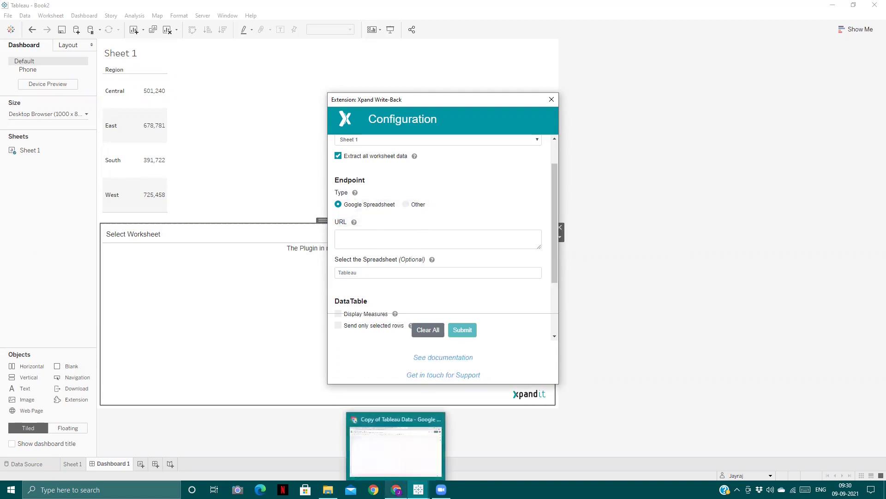
left_click(396, 450)
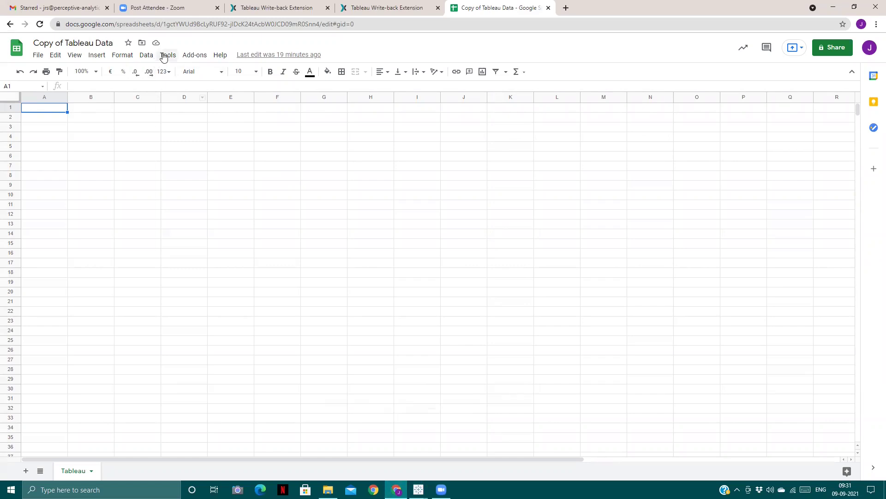
Open the TableauDoPost script from Tools > Script editor, review its doPost code, and show Deploy options.
left_click(168, 55)
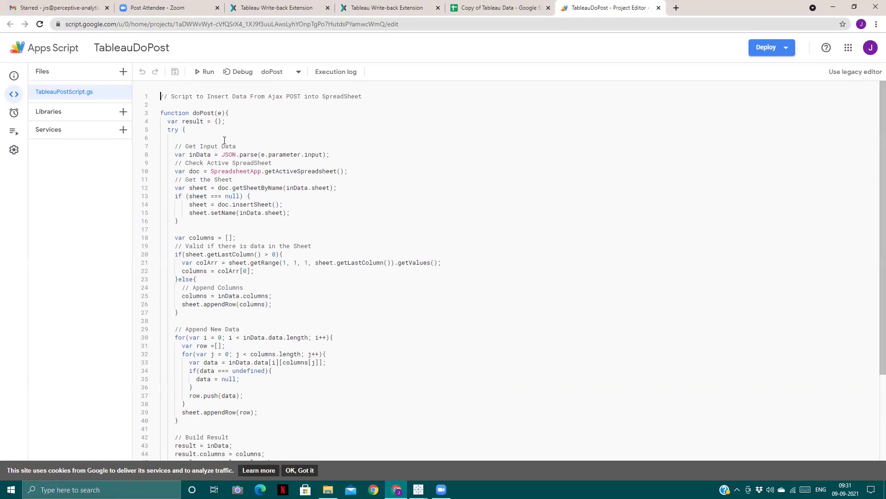
scroll(261, 208, "down", 3)
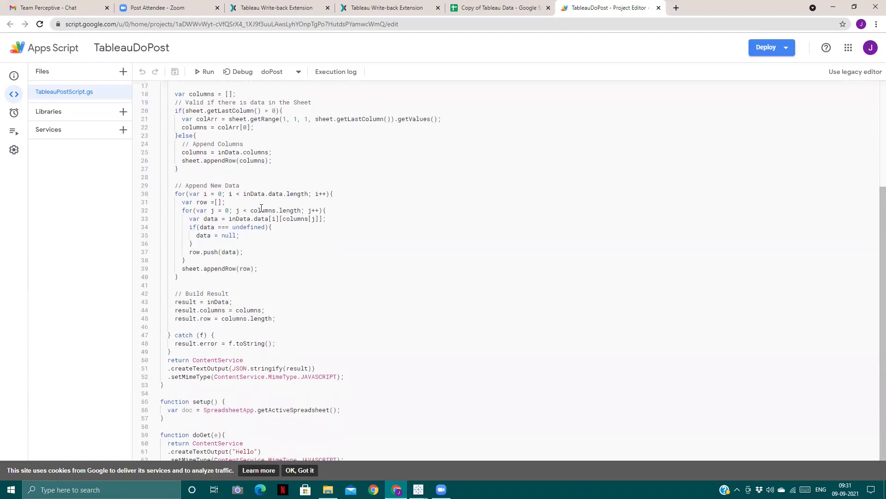
scroll(261, 207, "up", 3)
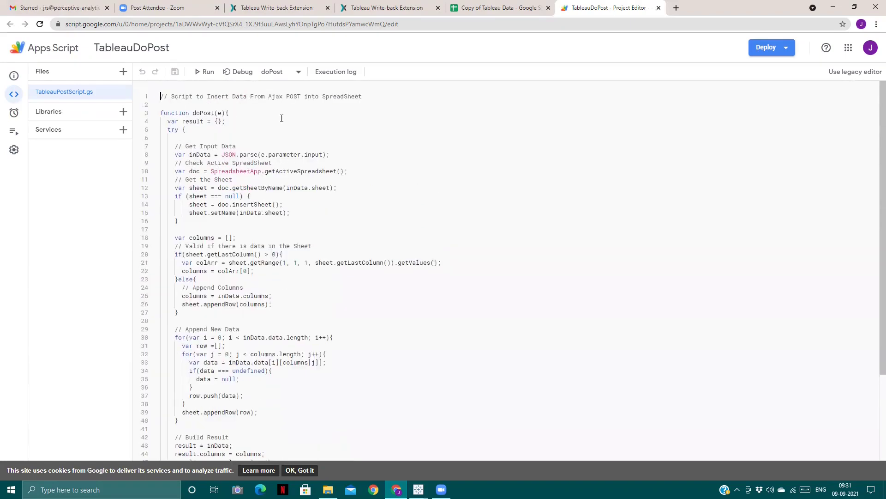
left_click(769, 53)
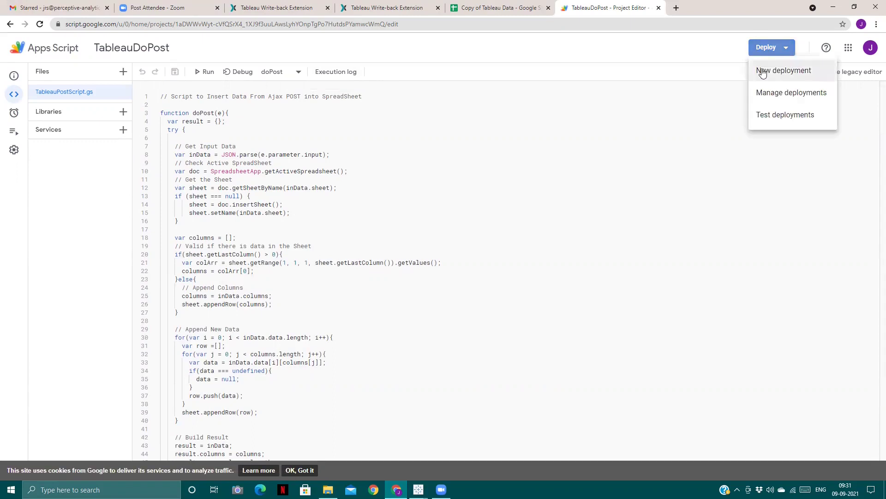
Create a new Web app deployment with access set to Anyone and deploy it.
left_click(763, 71)
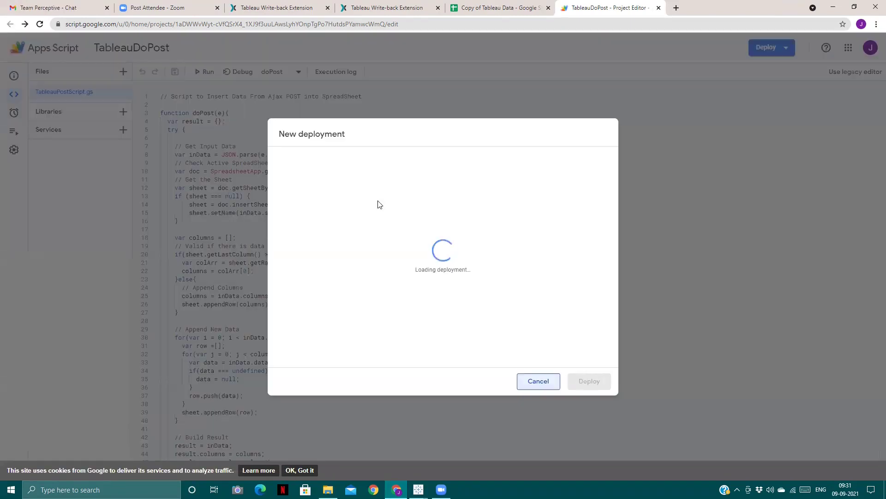
left_click(349, 155)
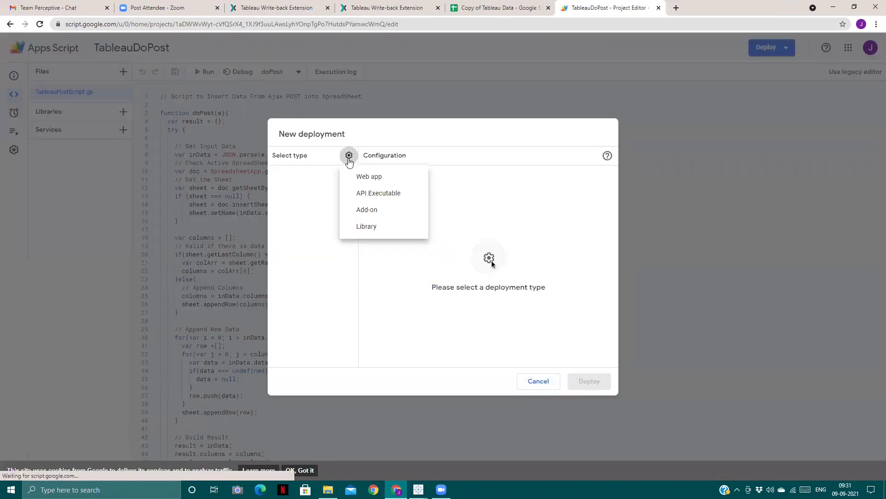
left_click(366, 175)
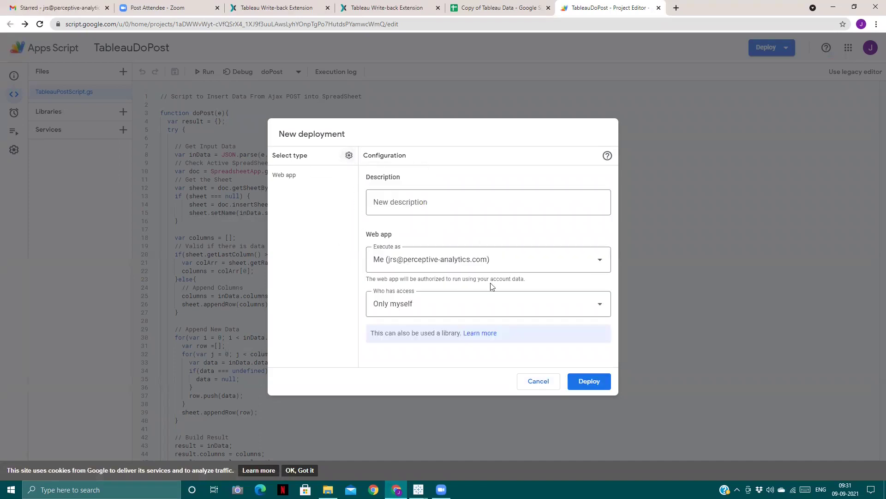
left_click(482, 304)
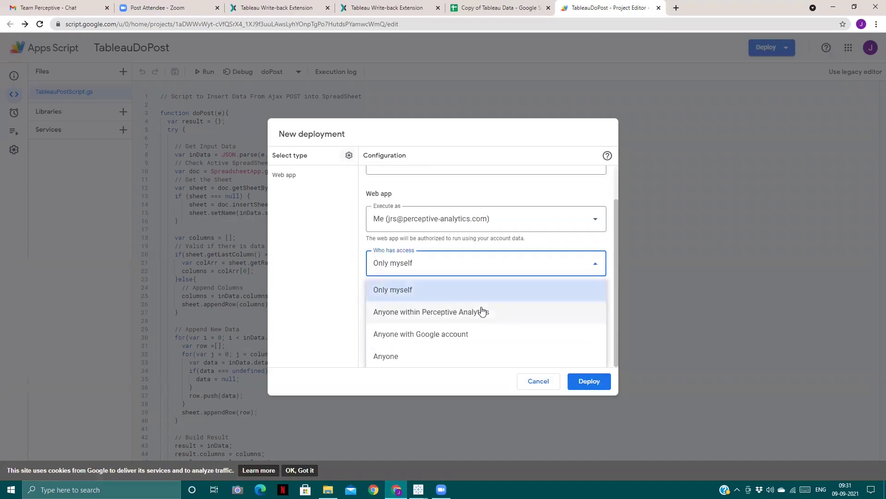
left_click(420, 356)
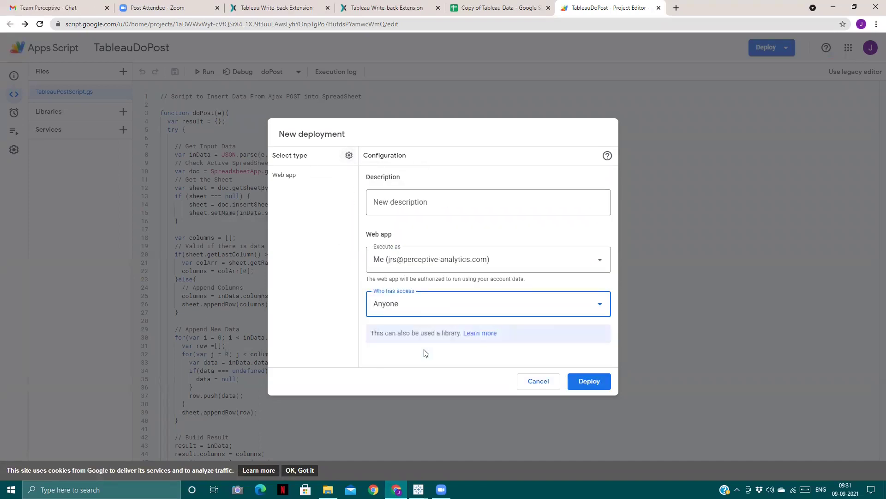
left_click(592, 383)
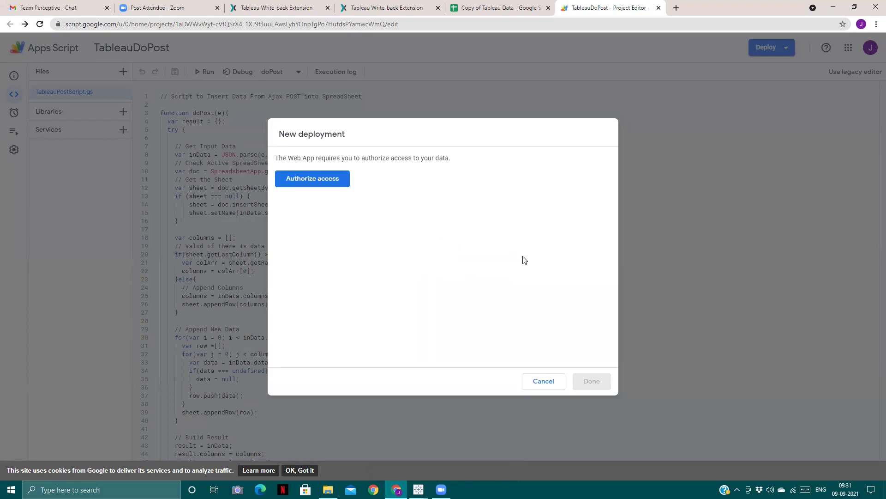
Authorize the script's spreadsheet access with the account, then copy the web app URL.
left_click(312, 179)
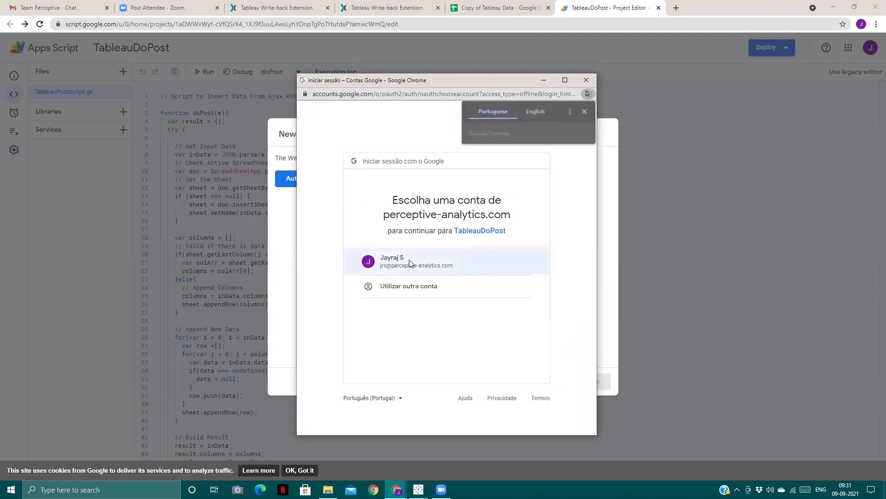
left_click(409, 259)
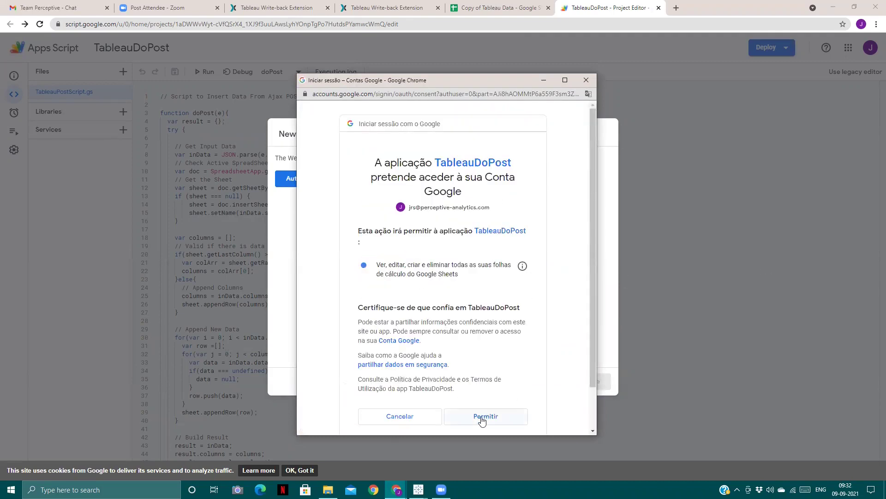
left_click(482, 417)
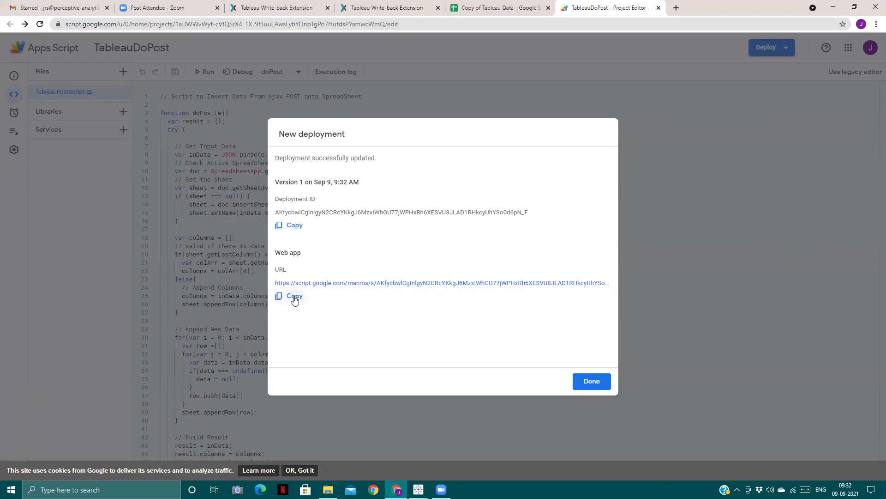
left_click(295, 297)
left_click(598, 384)
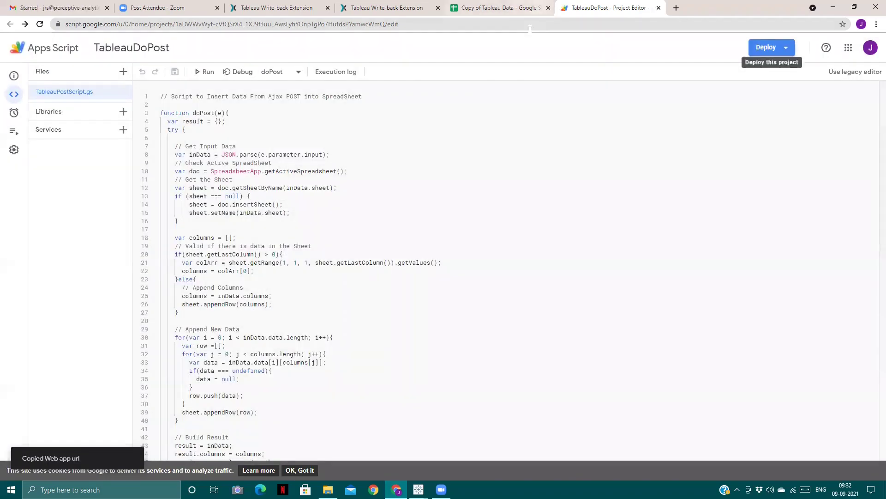
Back in the Tableau Book2 dashboard, paste the web app URL into the extension's URL field.
left_click(531, 8)
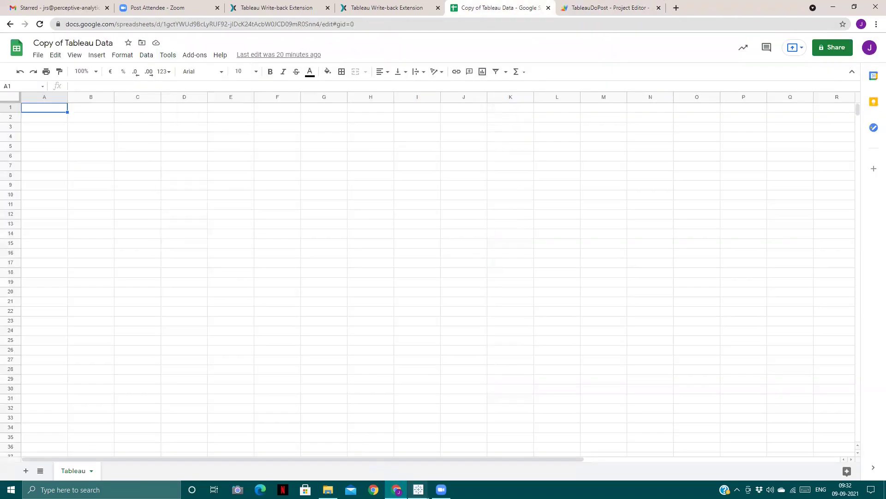
mouse_move(418, 490)
left_click(517, 450)
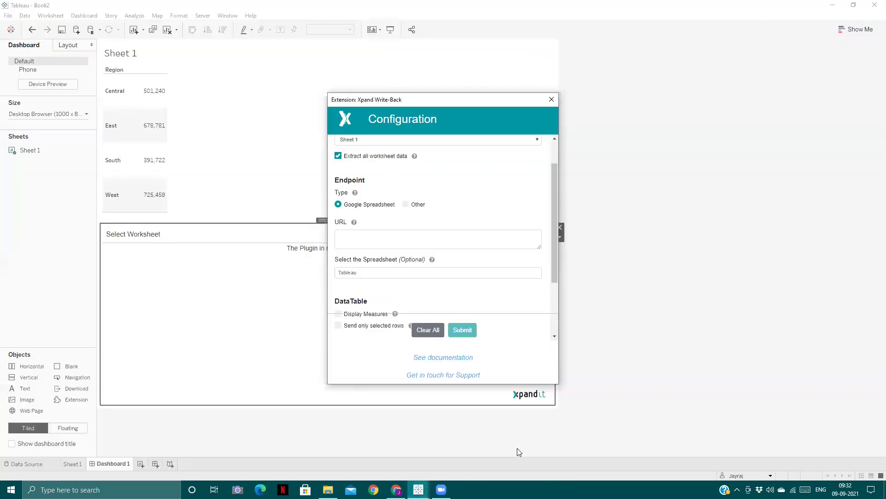
left_click(358, 234)
right_click(357, 233)
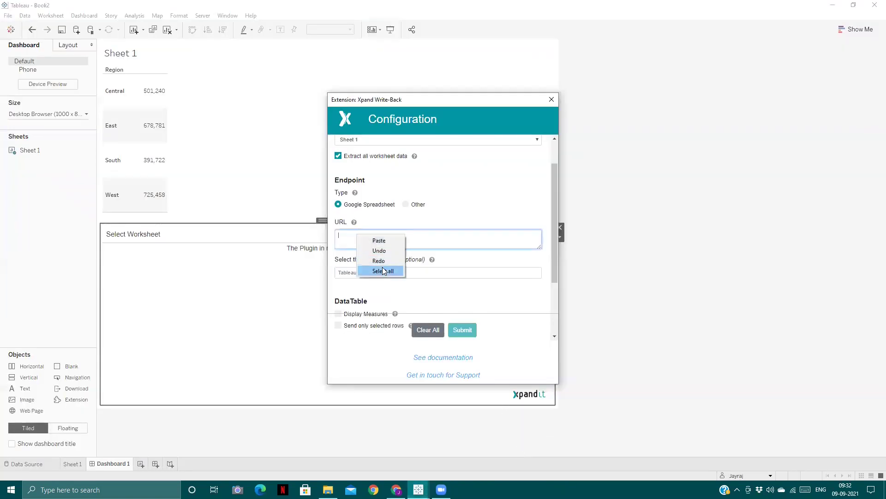
left_click(384, 237)
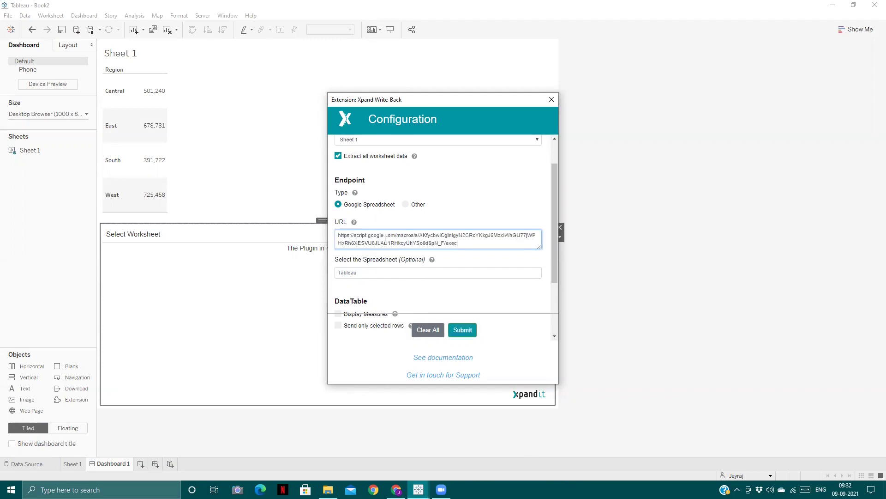
Enable Display Measures and exclude Region from the Write-Back Fields.
scroll(394, 275, "down", 3)
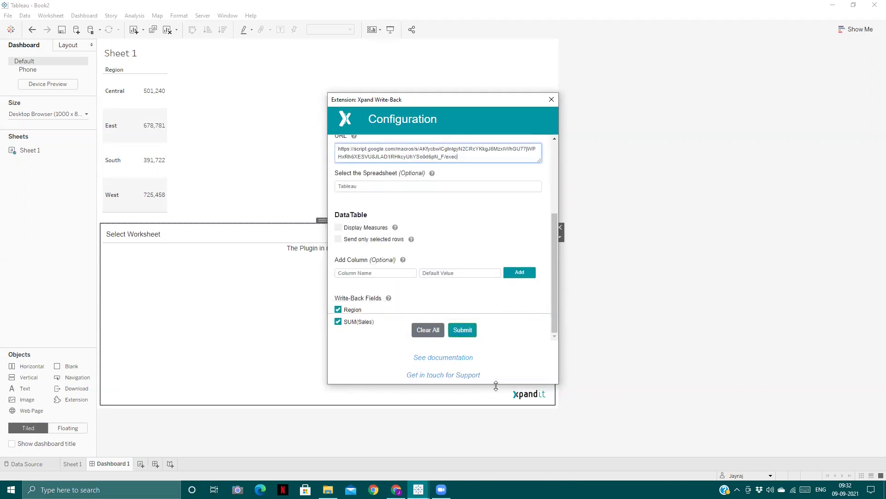
left_click_drag(495, 386, 494, 419)
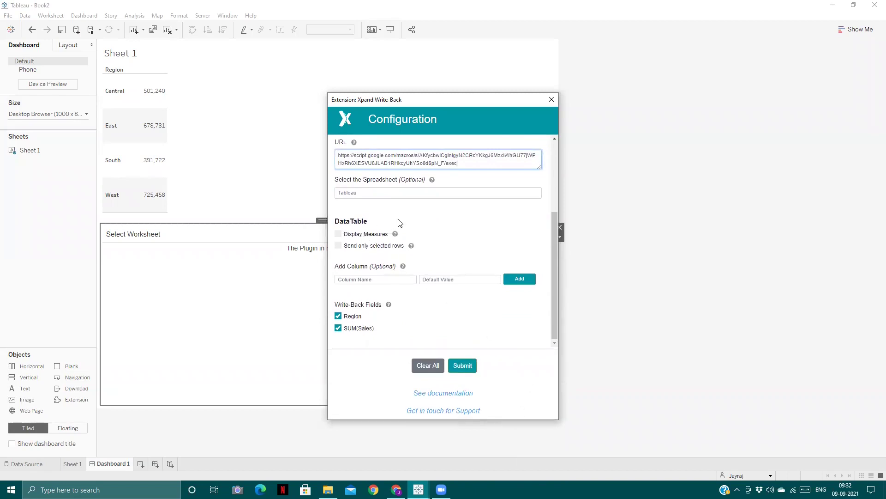
left_click(340, 235)
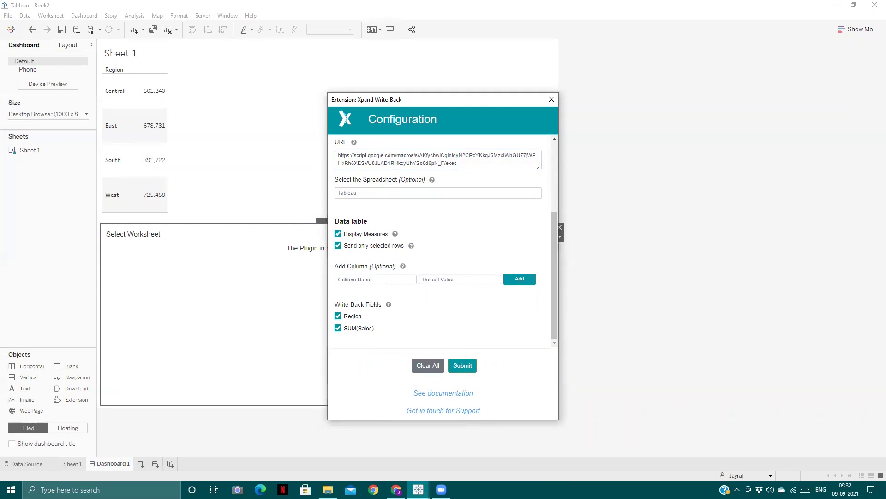
left_click(339, 317)
scroll(460, 300, "up", 3)
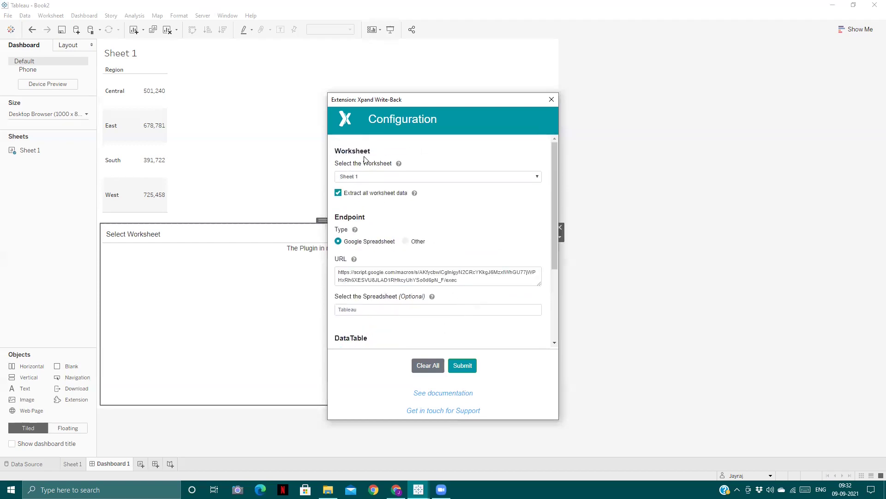
Submit the configuration, load the region sales table, and select the Central row (501239.89) to send.
left_click(462, 365)
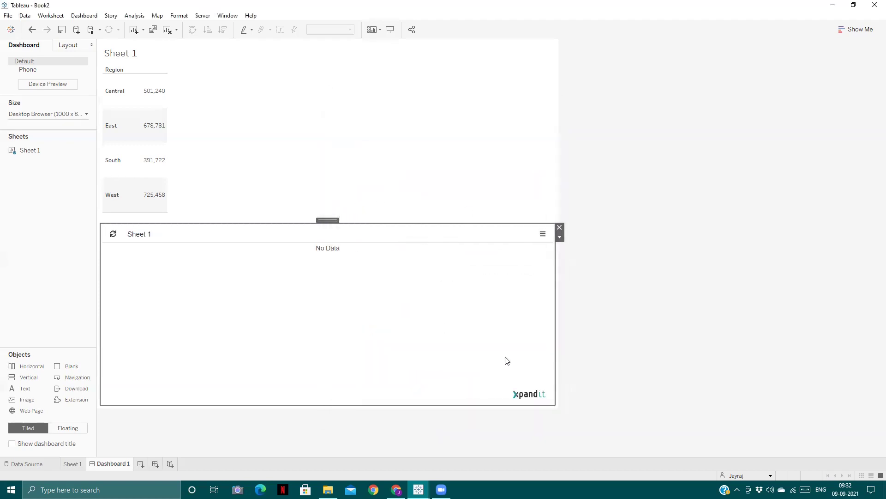
left_click(714, 253)
mouse_move(144, 102)
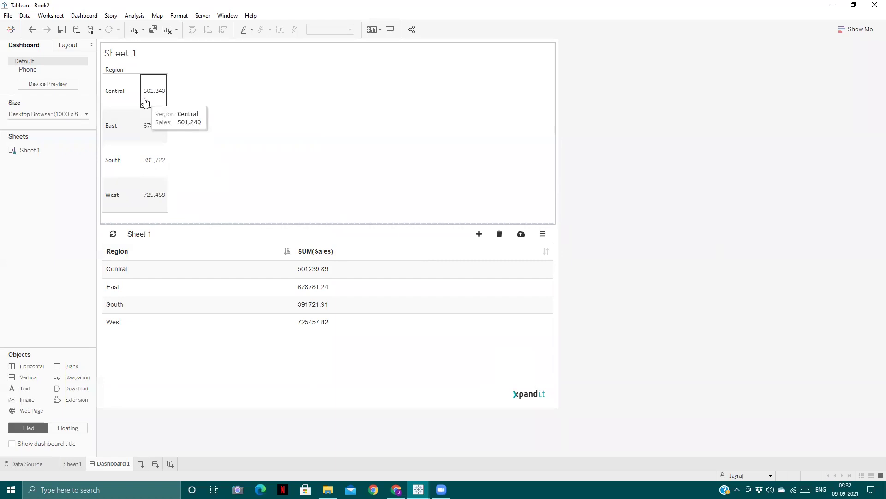
left_click(350, 272)
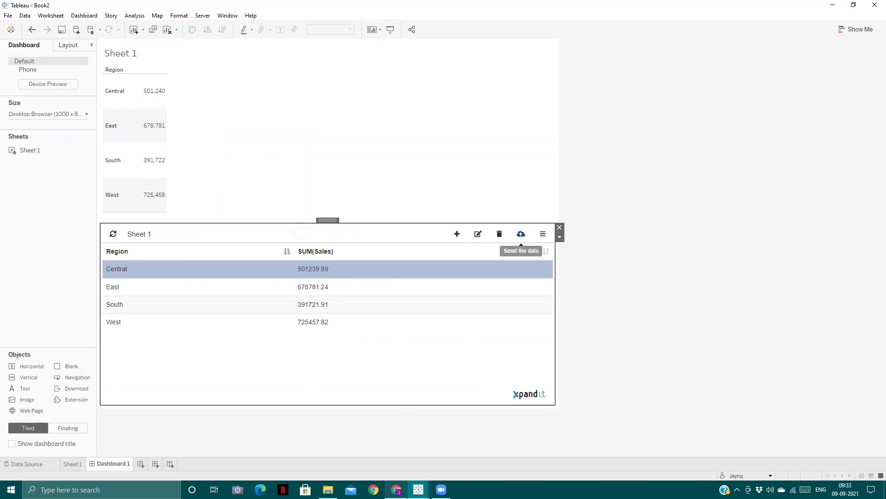
Check the Google Sheet for the Central value 501239.89 under SUM(Sales).
left_click(396, 489)
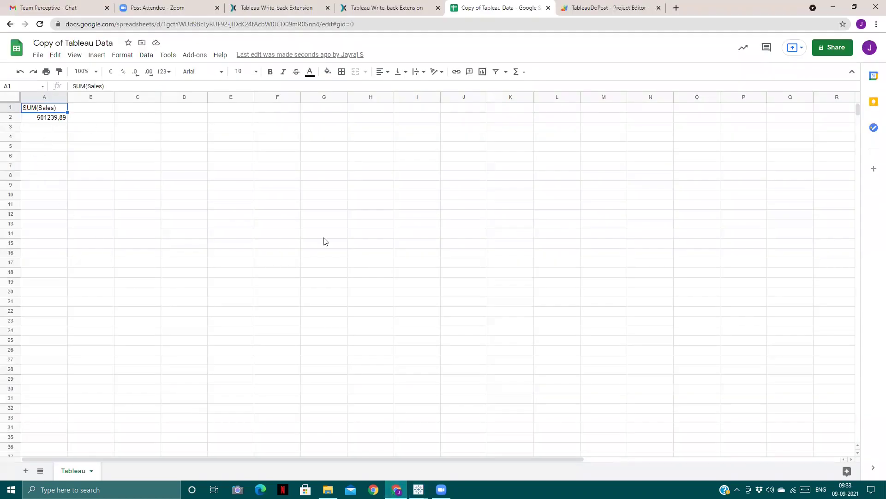
mouse_move(418, 489)
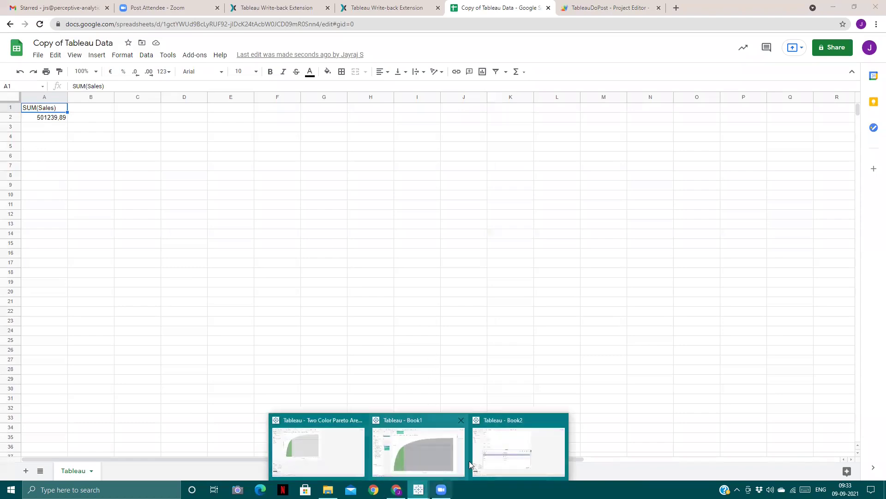
left_click(501, 447)
key("alt+Tab")
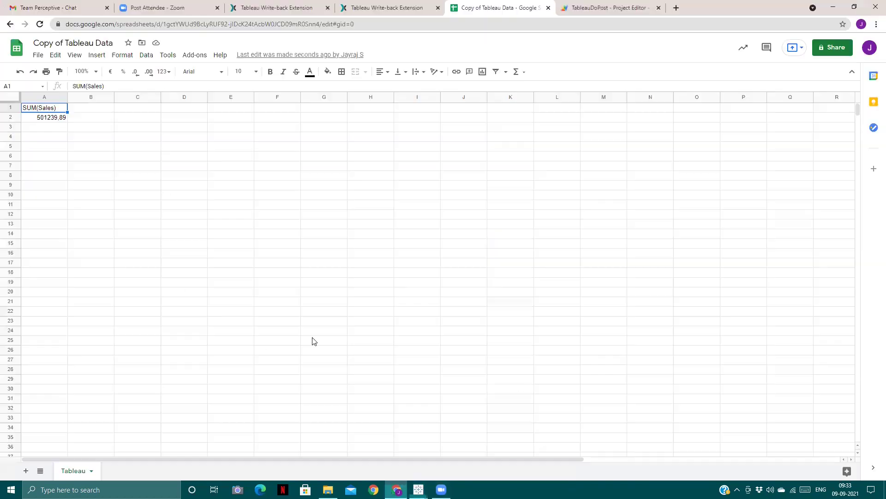
Clear the written values from cells A1:A2 of the Google Sheet.
left_click(50, 127)
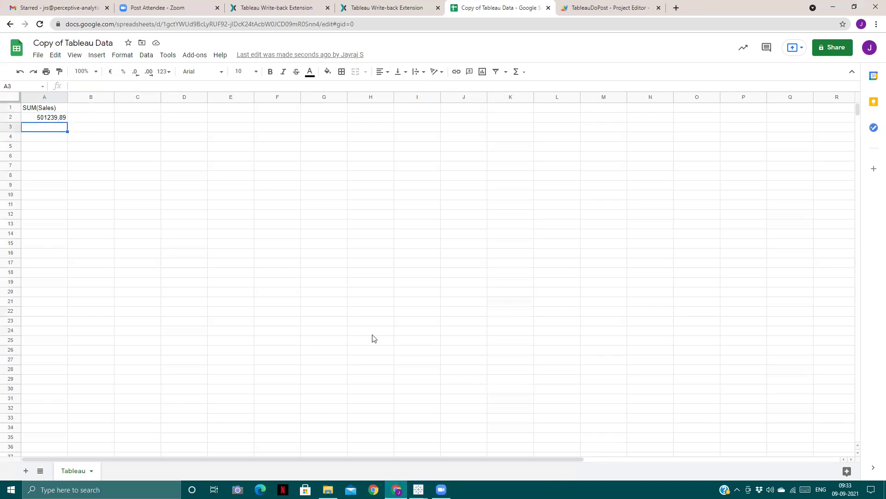
left_click(58, 110)
left_click(60, 119, "shift")
key("Delete")
key("Up")
Reconfigure the write-back extension to send Region along with SUM(Sales), and submit.
mouse_move(419, 490)
left_click(522, 446)
left_click(560, 239)
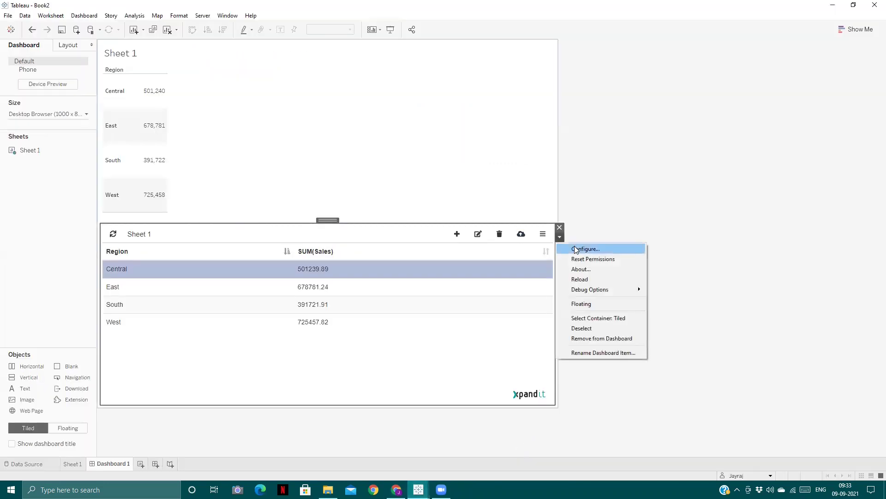
left_click(577, 250)
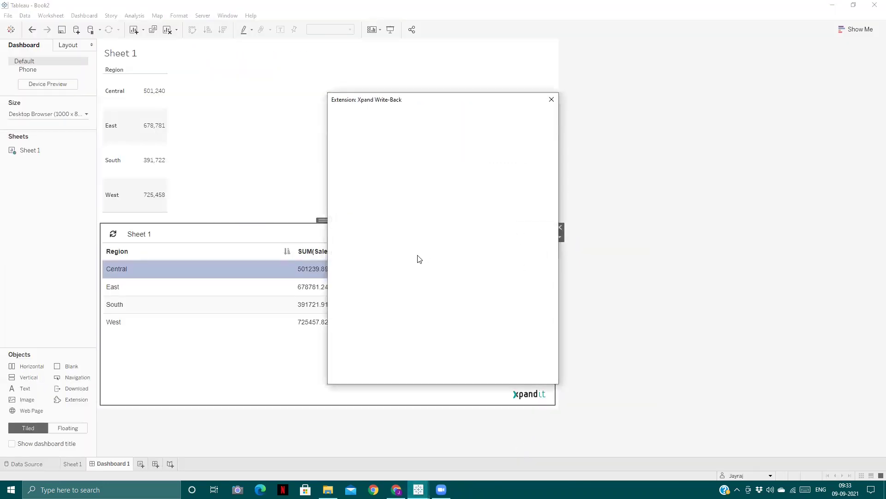
scroll(460, 238, "down", 1)
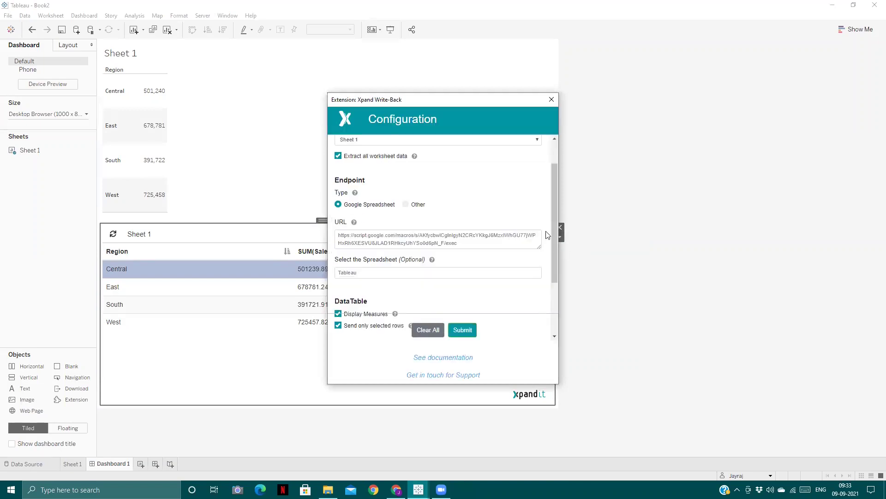
scroll(554, 260, "down", 2)
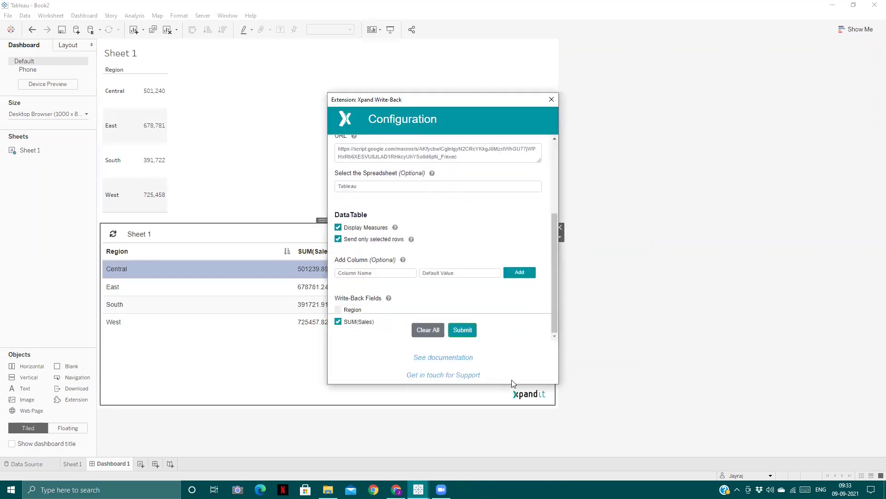
left_click_drag(511, 383, 510, 415)
left_click(338, 312)
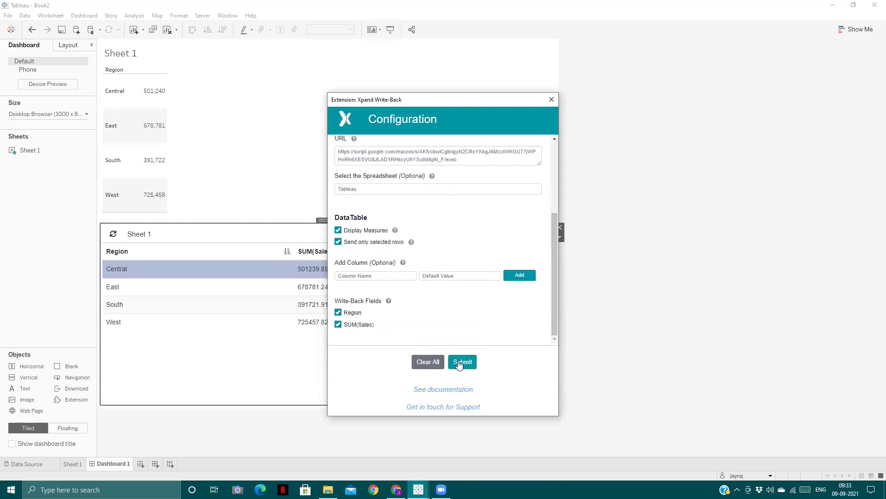
left_click(459, 363)
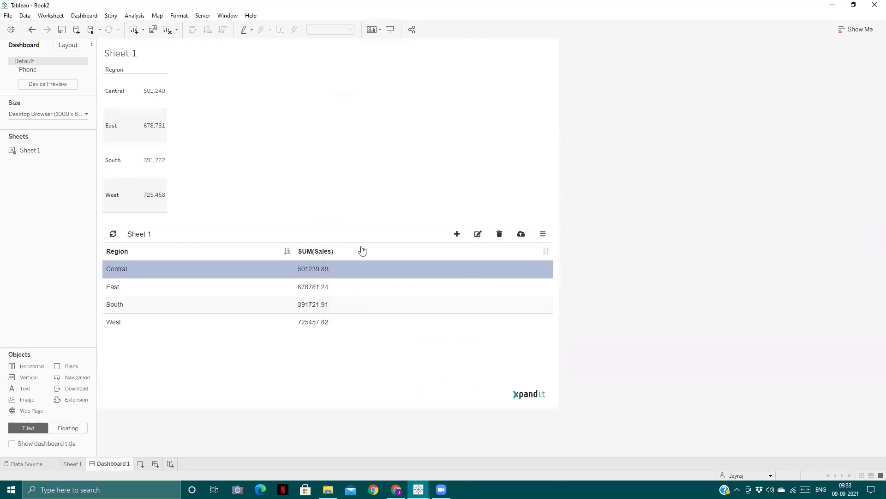
Send the East record and confirm East 678781.24 arrived in the Copy of Tableau Data sheet.
left_click(348, 287)
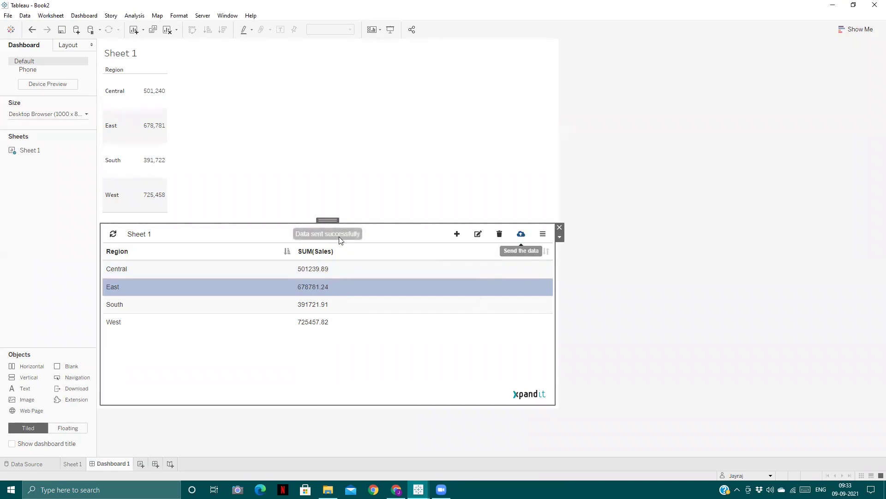
left_click(396, 490)
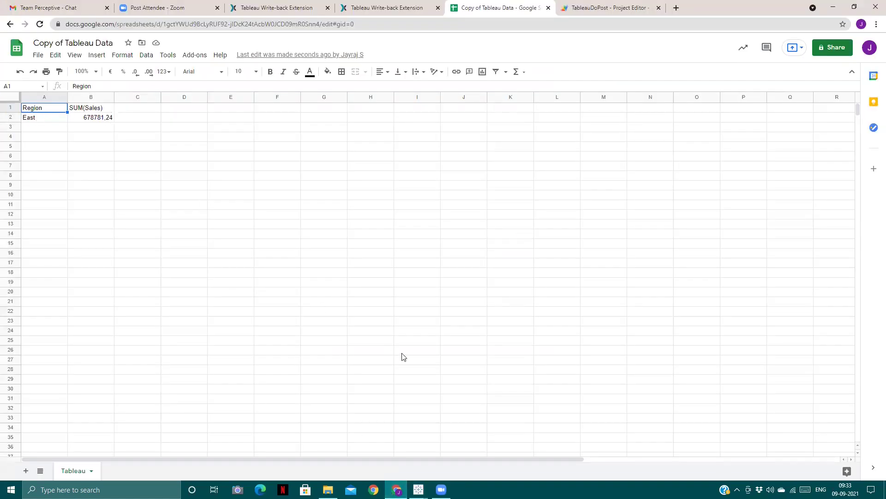
mouse_move(418, 489)
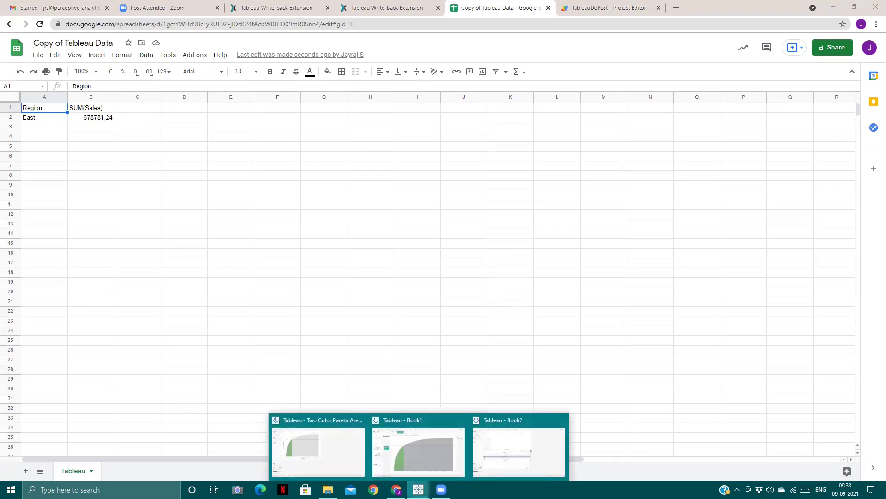
left_click(515, 455)
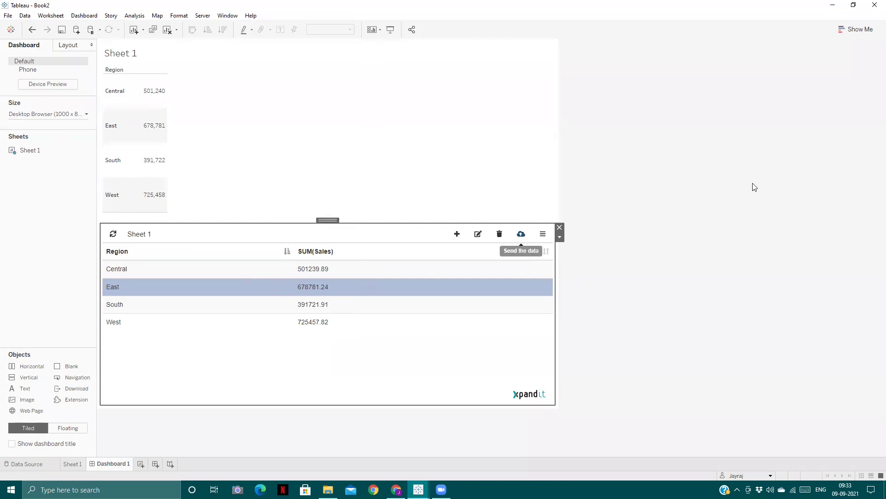
Delete the East record from the write-back table.
left_click(327, 267)
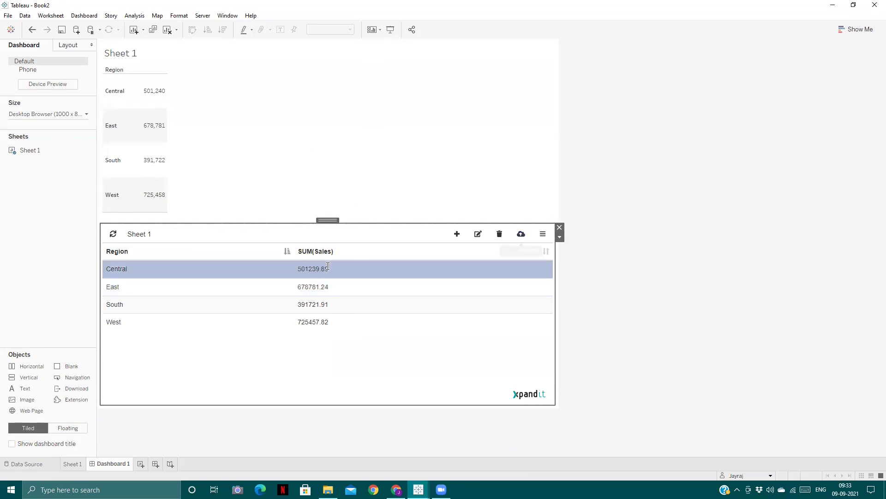
left_click(455, 236)
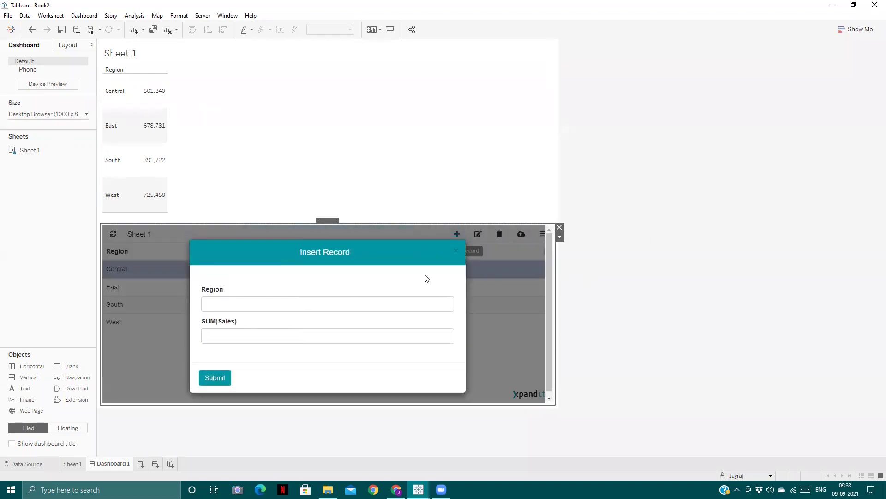
left_click(456, 251)
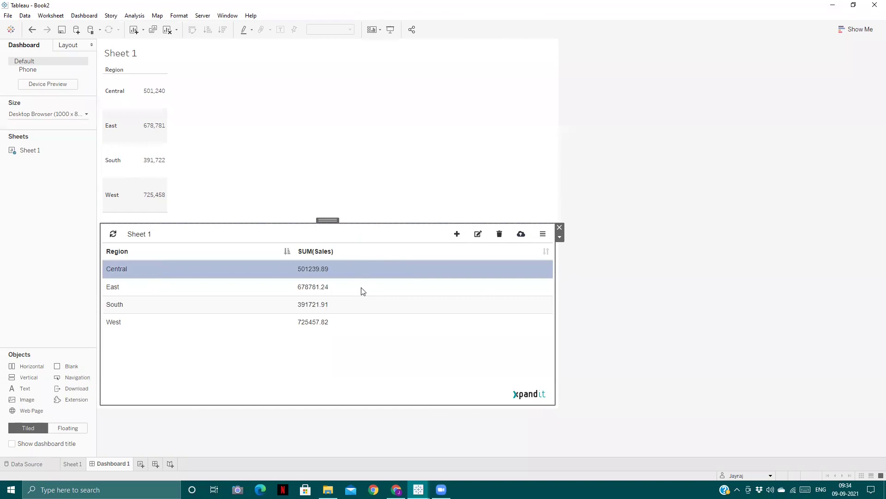
left_click(363, 291)
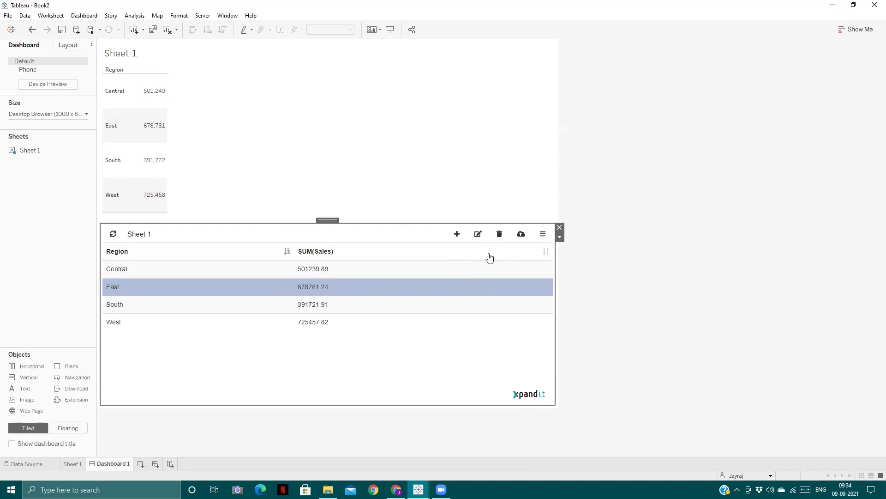
left_click(500, 235)
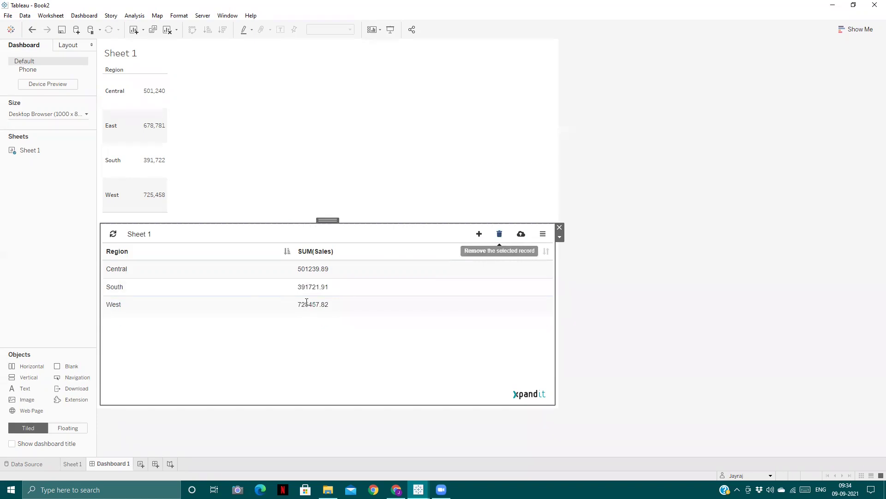
Add a new empty worksheet, Sheet 2, and come back to Dashboard 1.
left_click(268, 288)
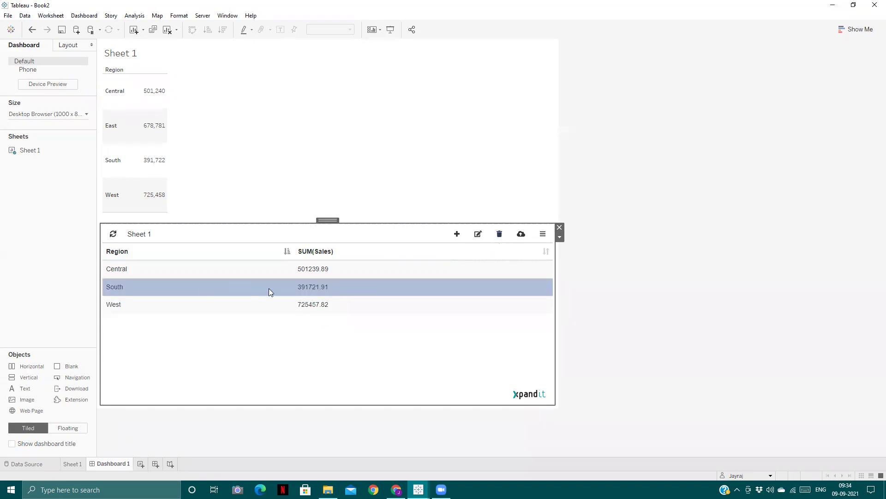
left_click(560, 238)
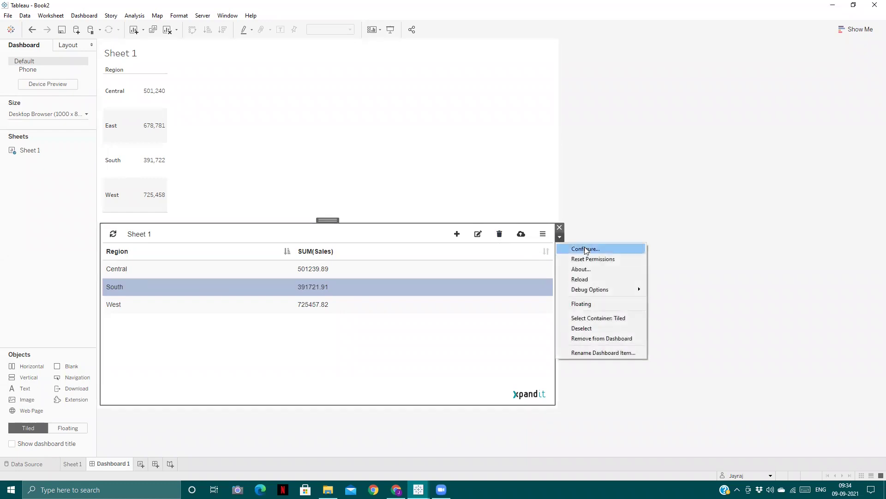
left_click(630, 212)
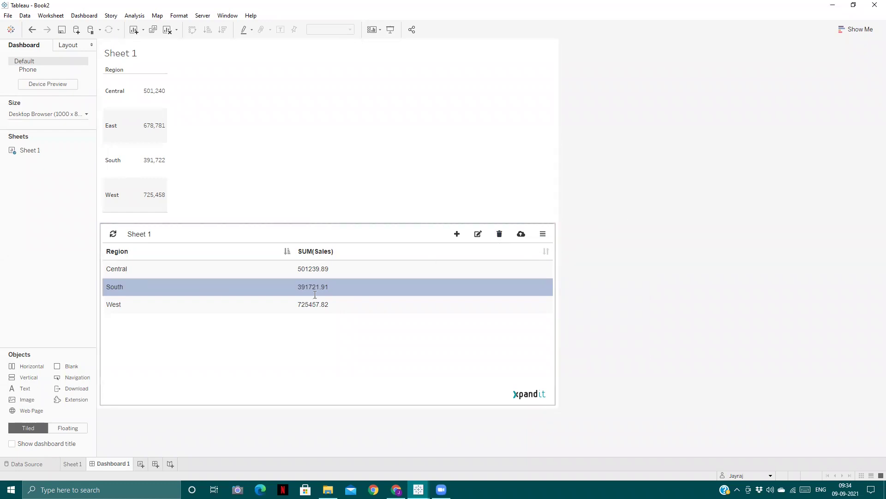
left_click(344, 285)
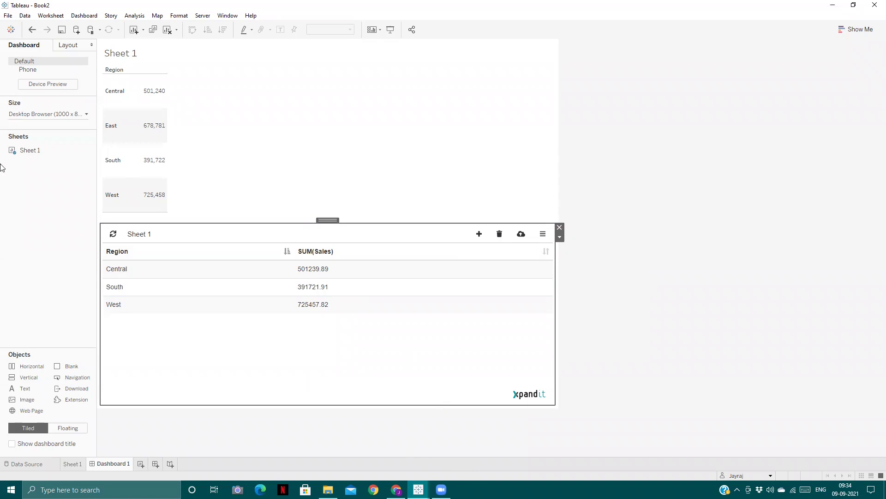
left_click(141, 464)
left_click(94, 463)
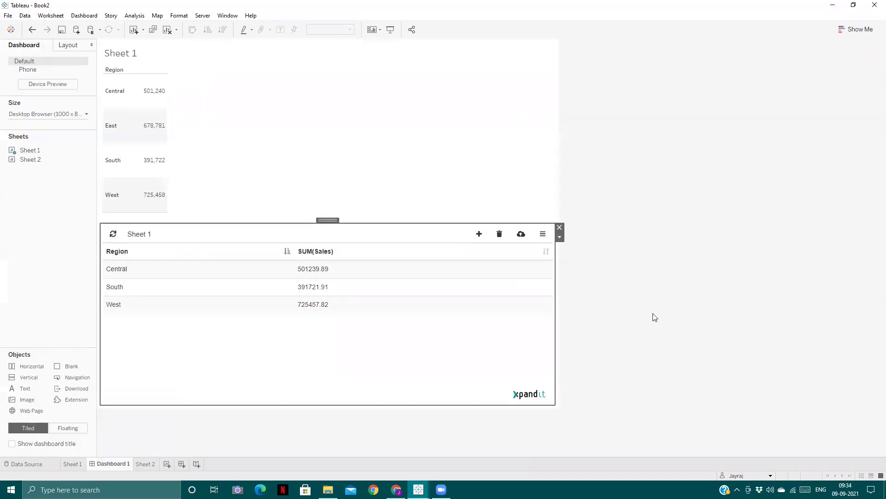
left_click(632, 297)
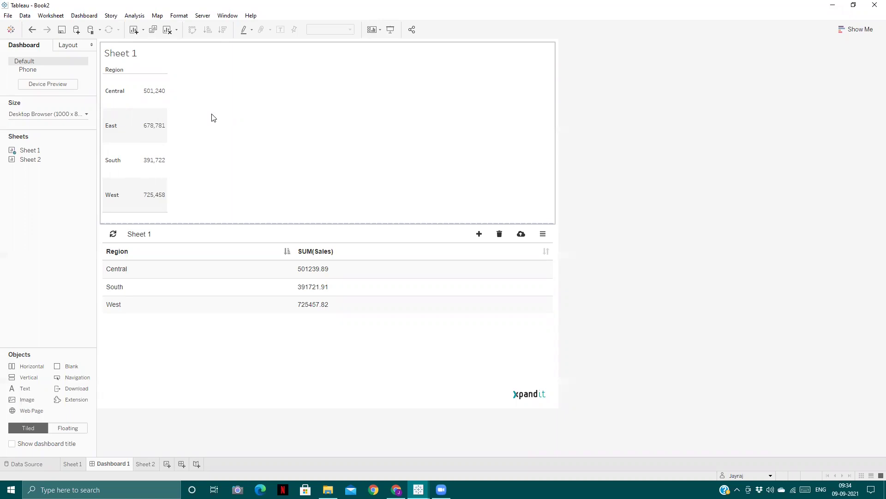
Select the Sheet 1 view on Dashboard 1.
left_click(214, 118)
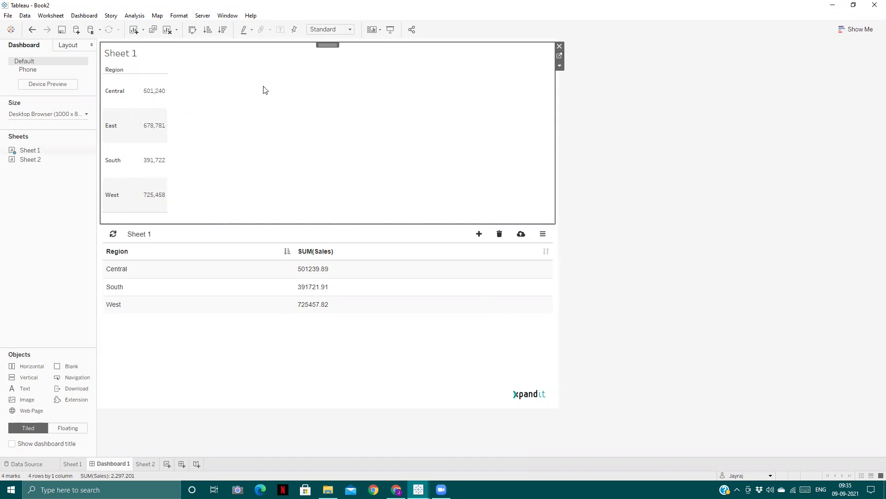
Filter Sheet 1 by Region to keep only East and South.
left_click(559, 56)
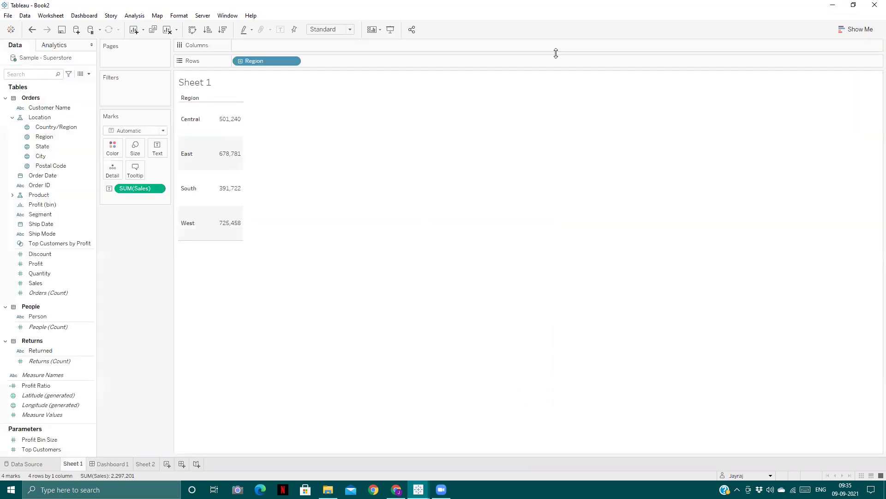
left_click_drag(271, 60, 134, 89)
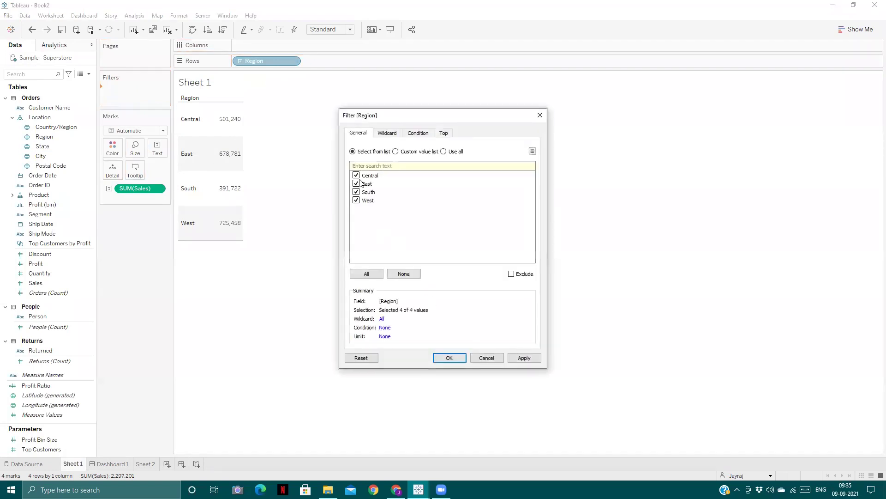
left_click(356, 175)
left_click(357, 201)
left_click(529, 359)
left_click(463, 359)
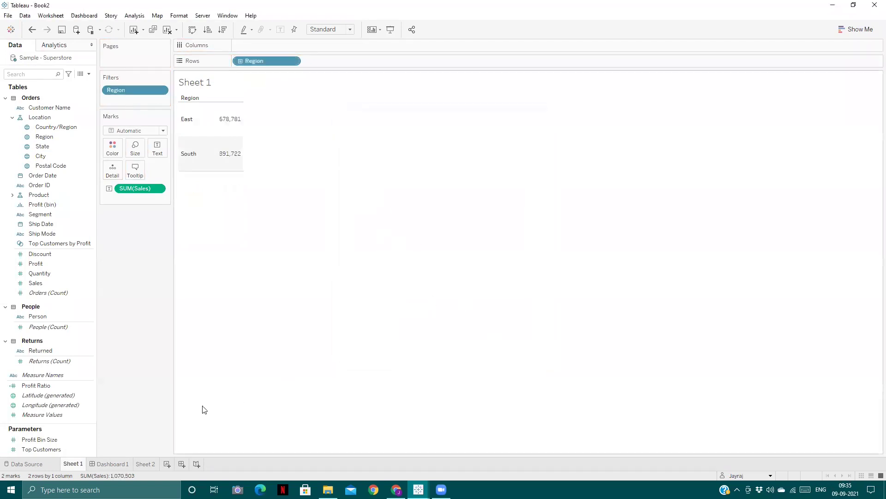
Reload the dashboard's write-back table so it lists only East and South.
left_click(113, 464)
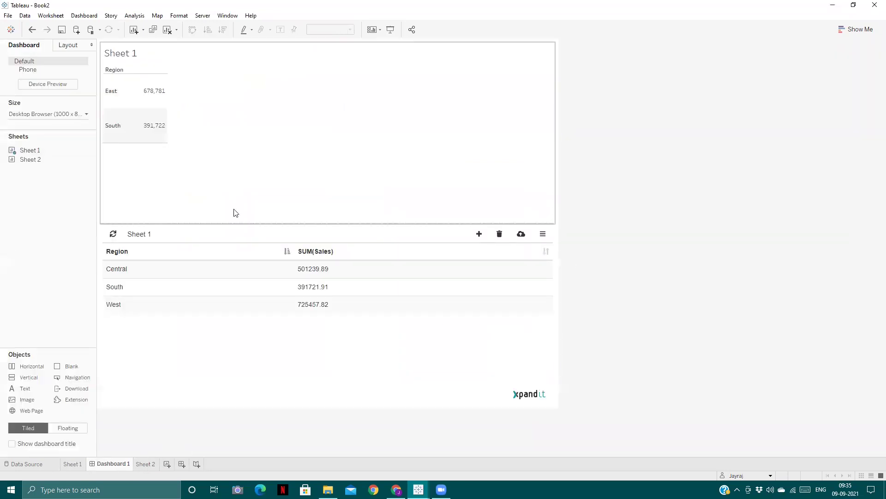
left_click(113, 233)
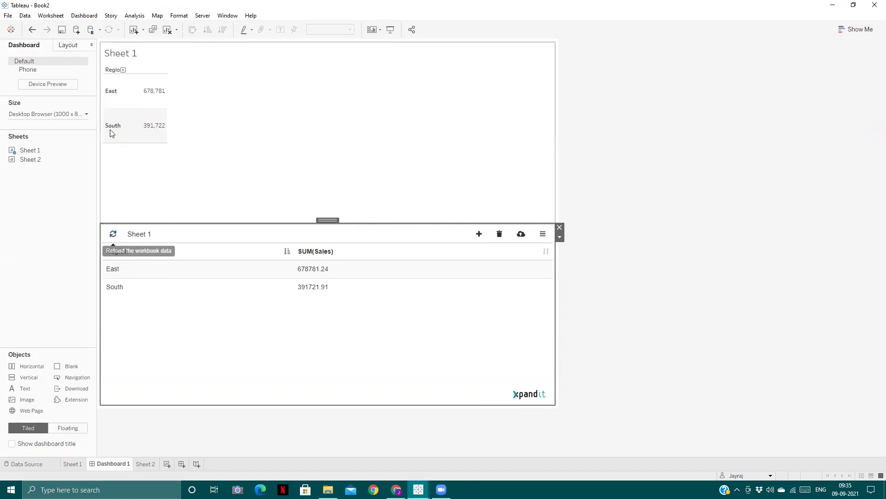
left_click(662, 183)
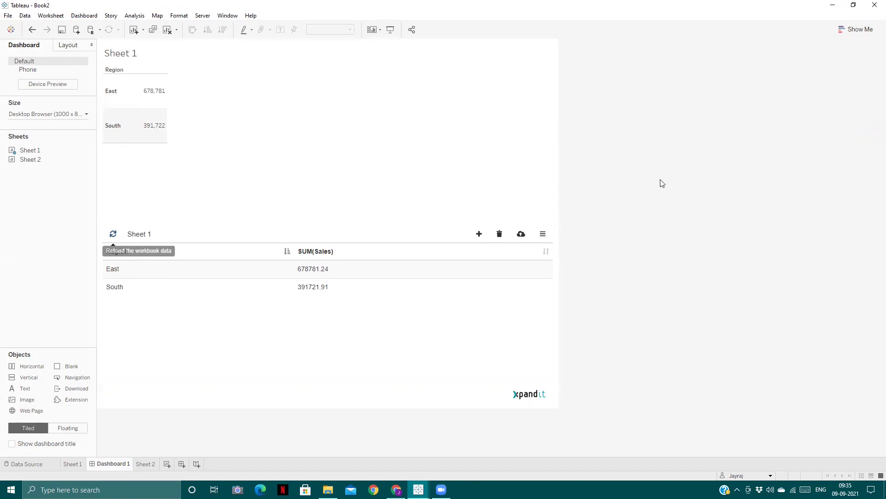
left_click(346, 109)
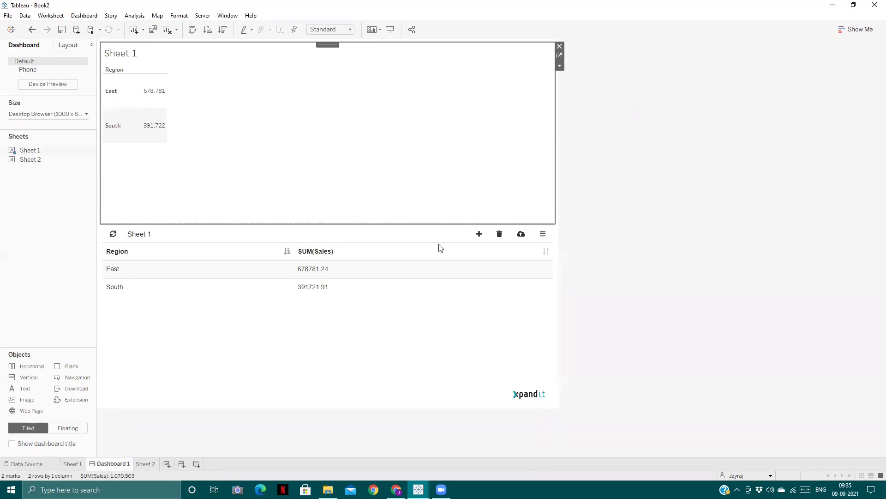
left_click(423, 321)
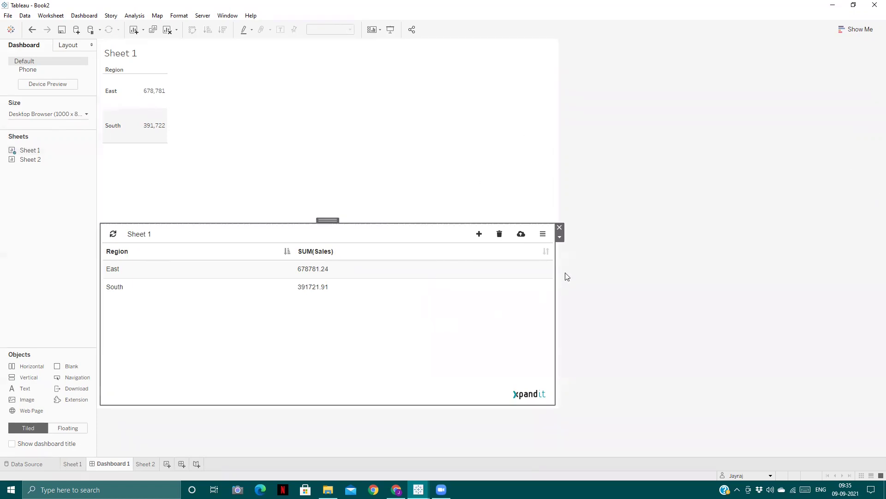
left_click(560, 237)
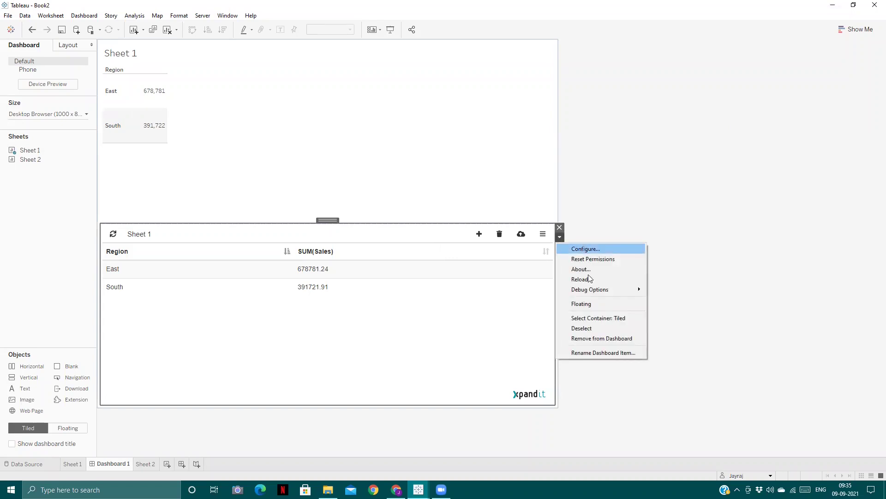
Make Sheet 1 a horizontal bar chart of Sales per Region, labelled with each sales total.
left_click(619, 212)
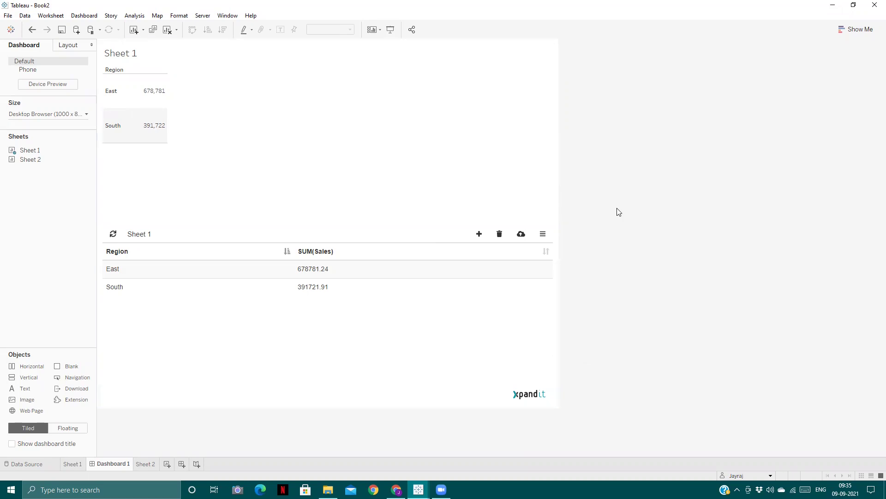
left_click(346, 81)
left_click(558, 56)
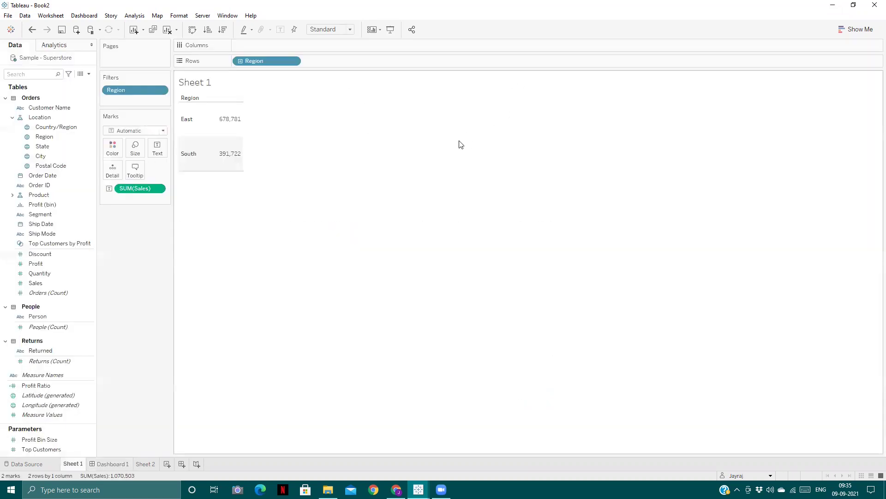
left_click(153, 131)
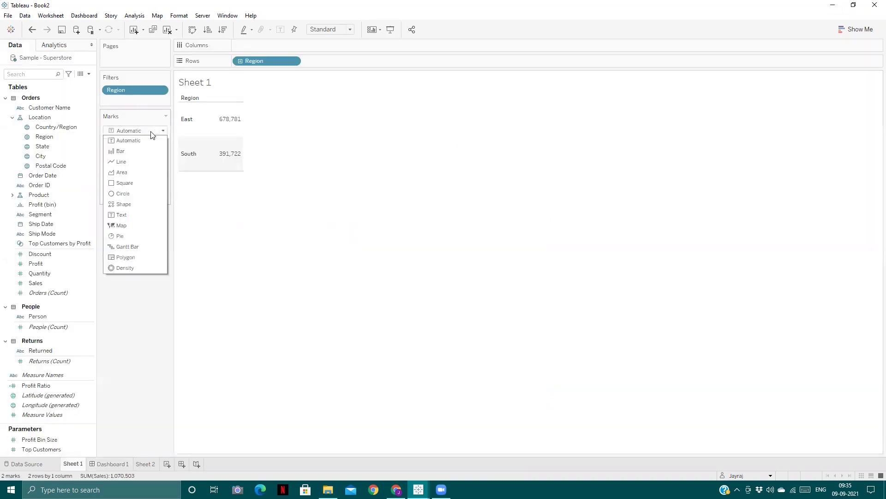
left_click(142, 151)
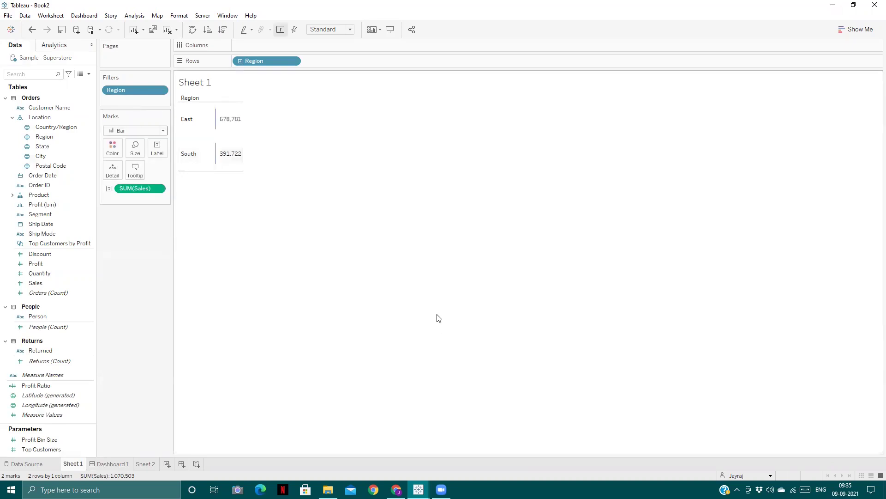
left_click_drag(124, 193, 253, 40)
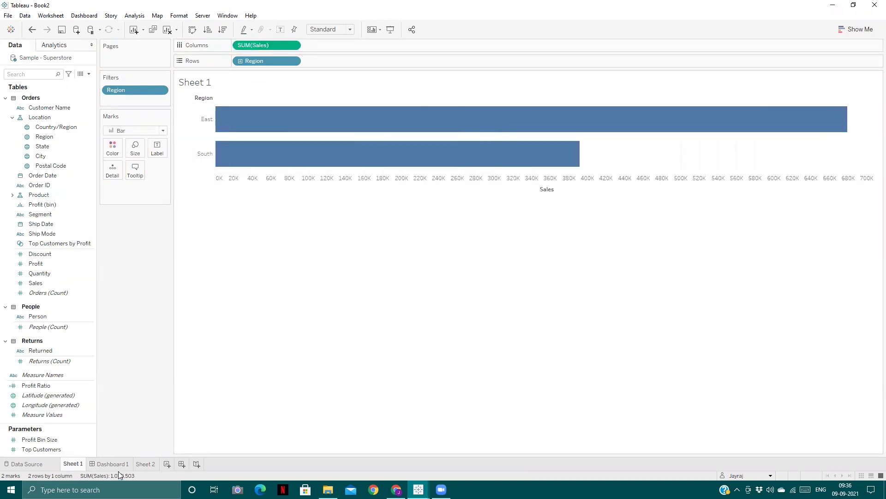
left_click_drag(253, 44, 153, 150)
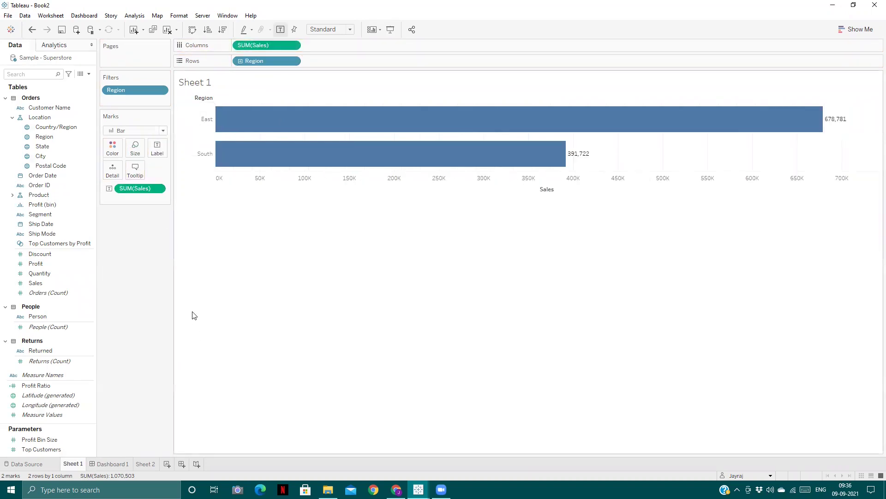
left_click(114, 466)
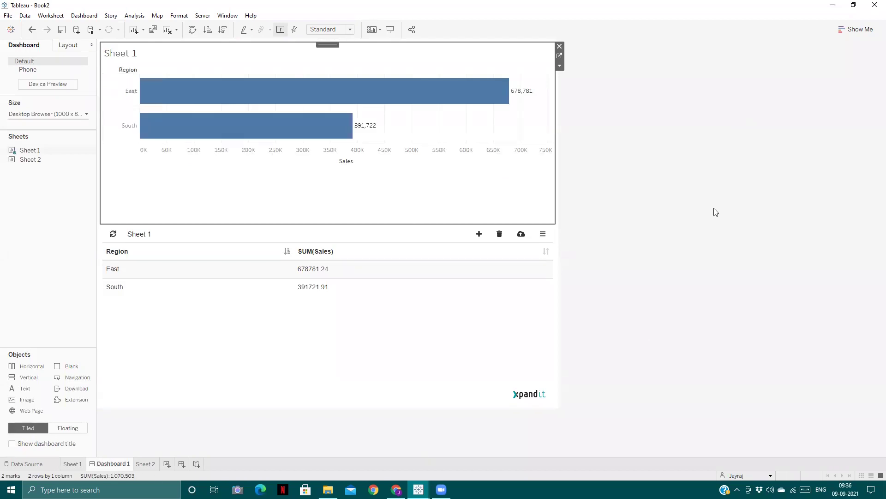
left_click(115, 245)
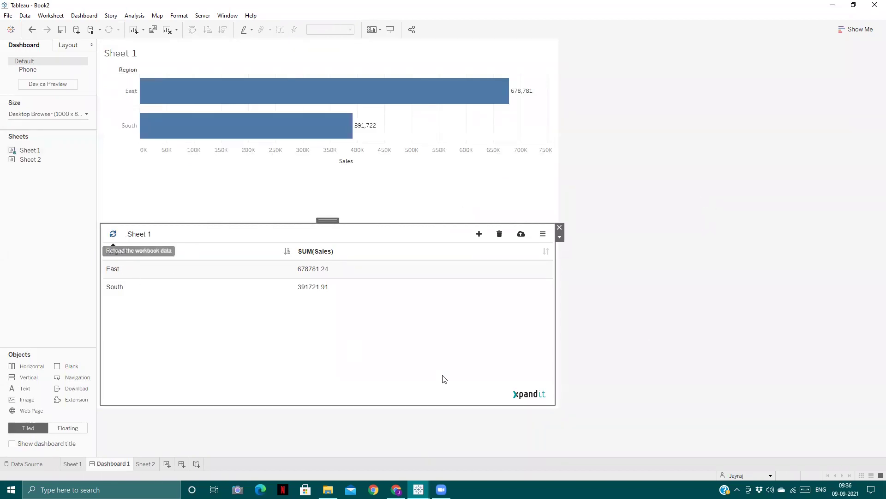
Reload the workbook data so the table shows East 678781.24 and South 391721.91.
left_click(109, 235)
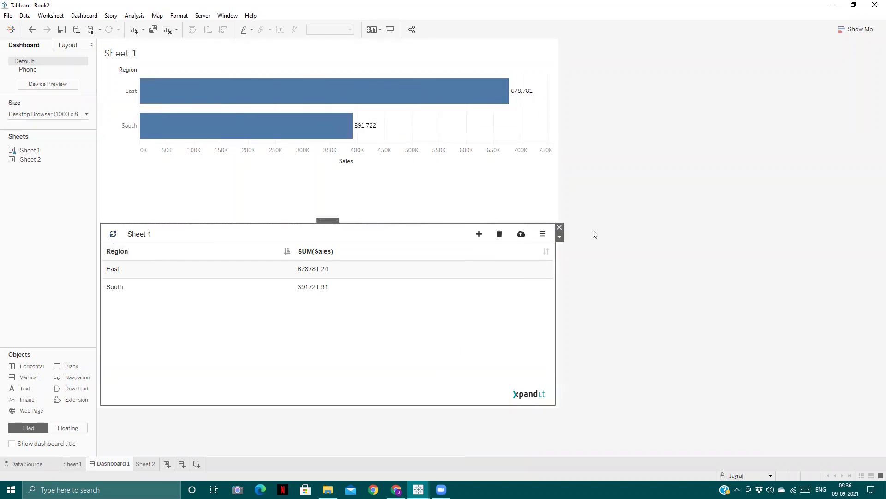
left_click(691, 198)
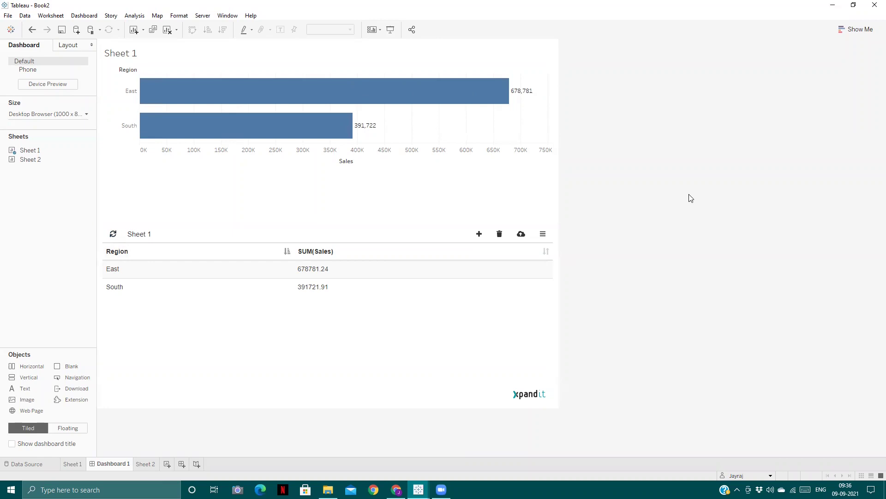
Look over the write-back extension's configuration, then bring up the Copy of Tableau Data sheet.
left_click(469, 325)
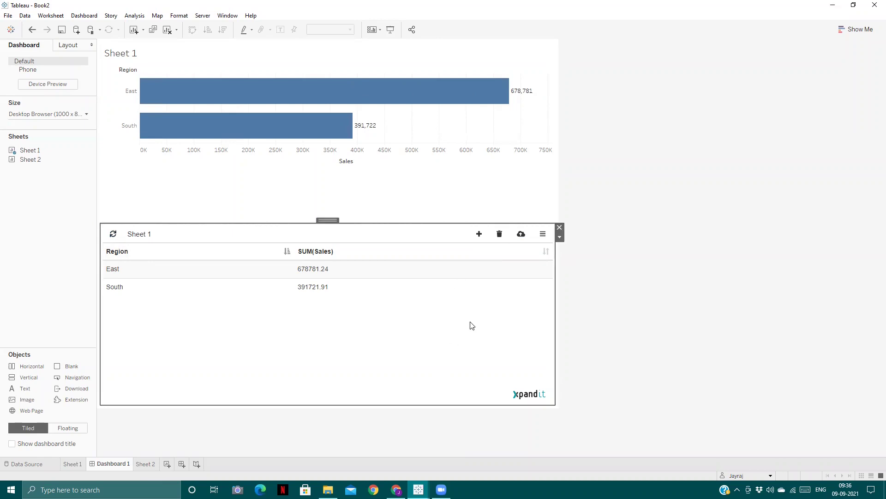
left_click(560, 238)
left_click(574, 250)
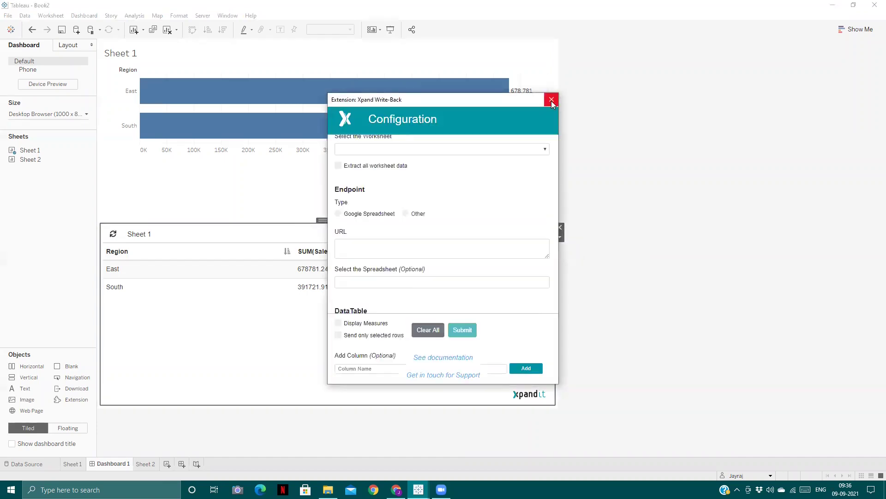
scroll(510, 215, "down", 2)
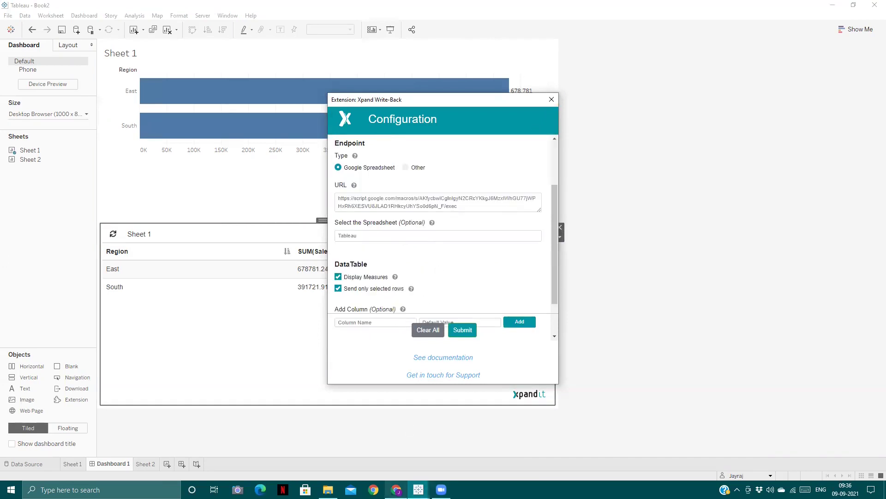
mouse_move(396, 489)
left_click(396, 446)
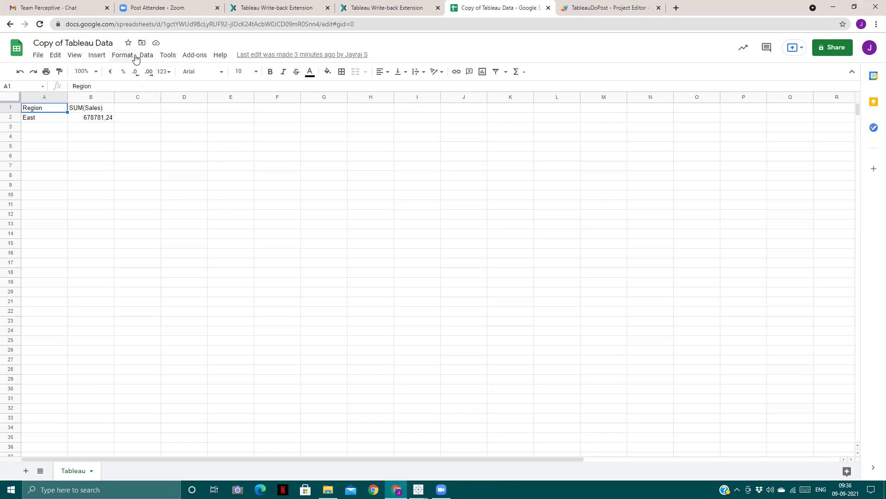
Open the TableauDoPost project via Tools > Script editor in the Copy of Tableau Data sheet.
mouse_move(419, 488)
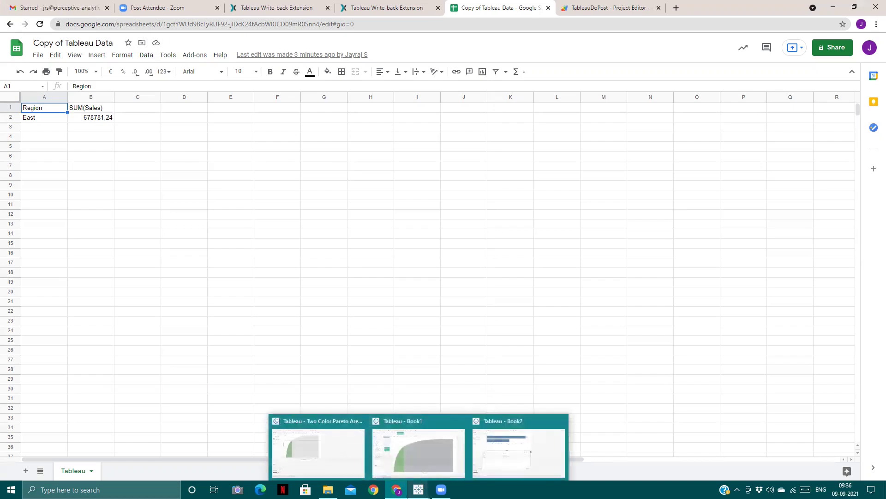
left_click(512, 450)
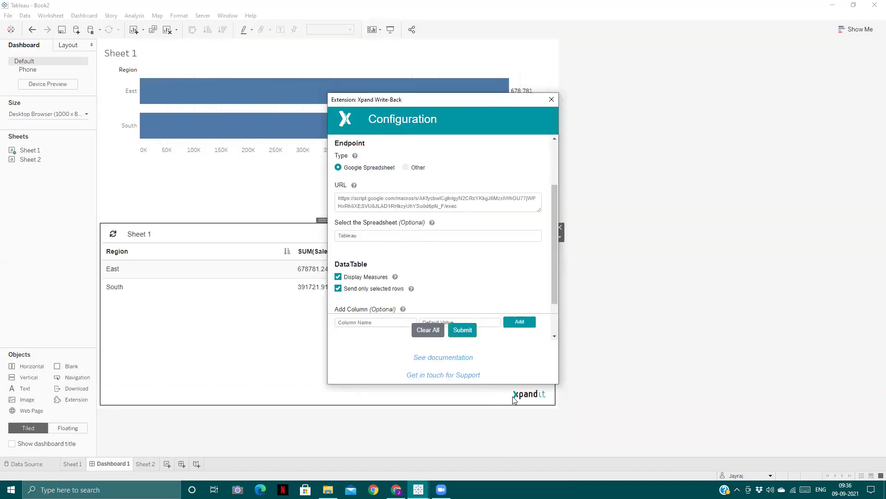
left_click(396, 490)
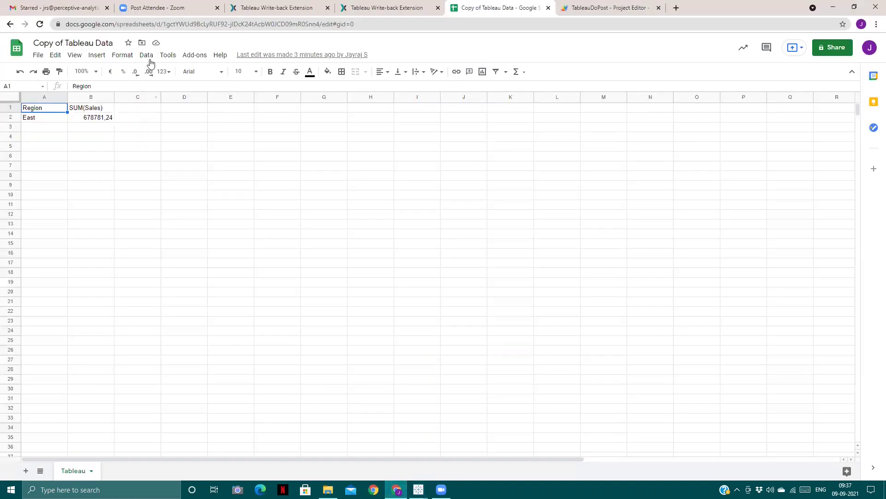
left_click(168, 55)
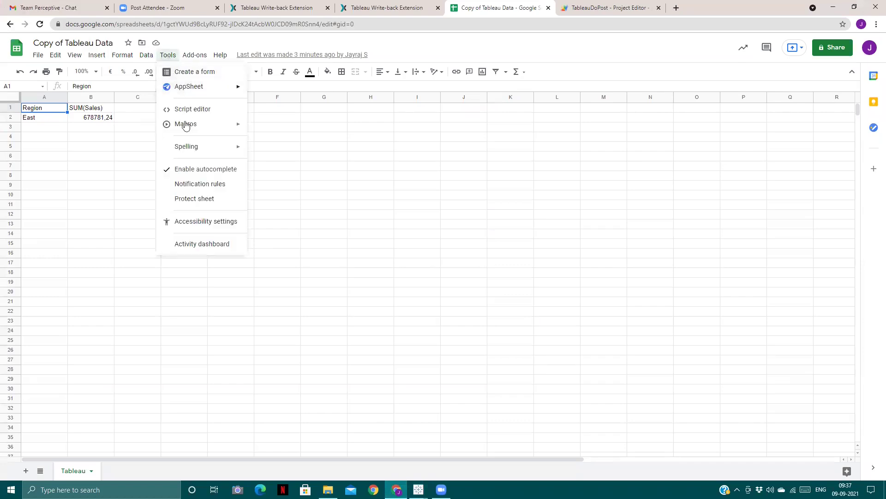
left_click(197, 111)
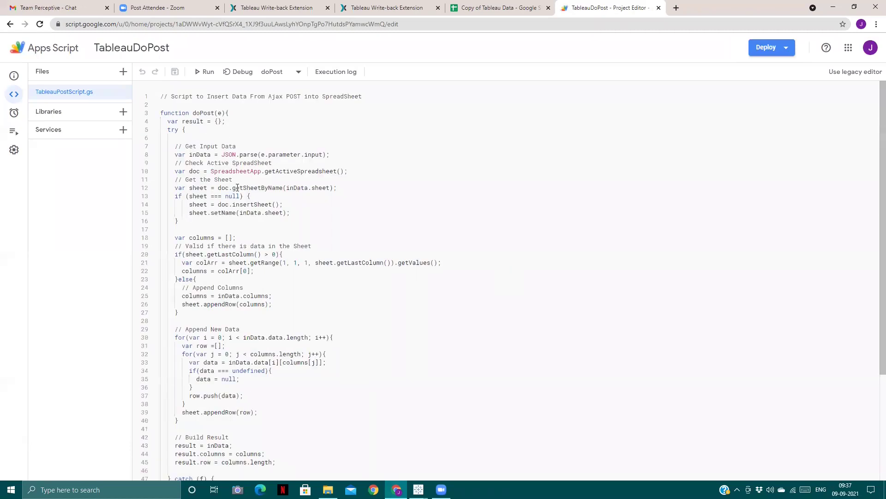
Read through the doPost code in TableauPostScript.gs, then go back to Tableau Book2.
scroll(250, 192, "down", 1)
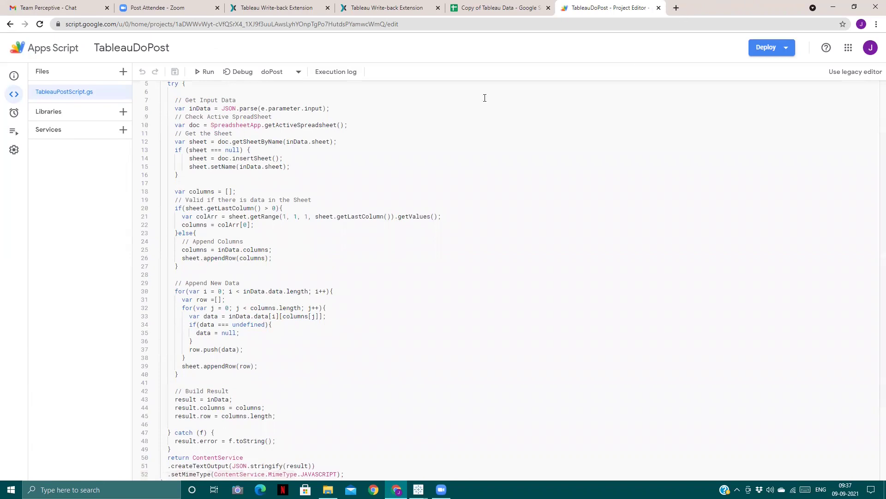
scroll(285, 151, "up", 1)
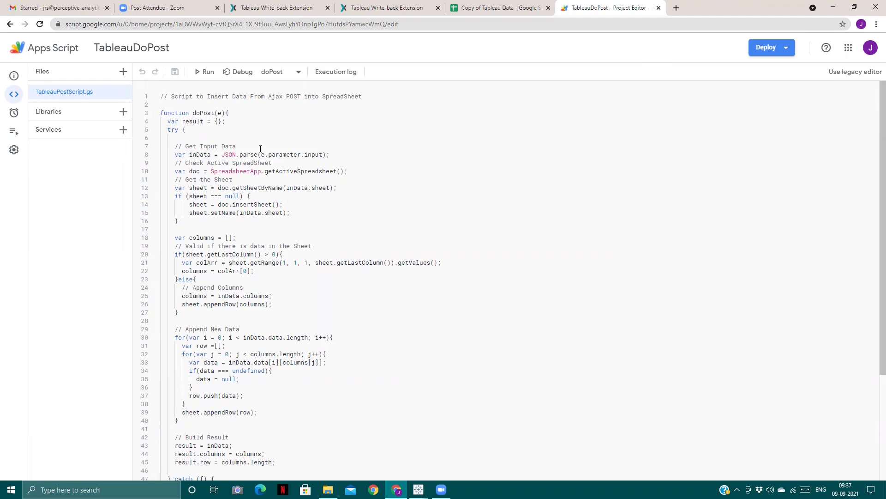
scroll(501, 189, "down", 3)
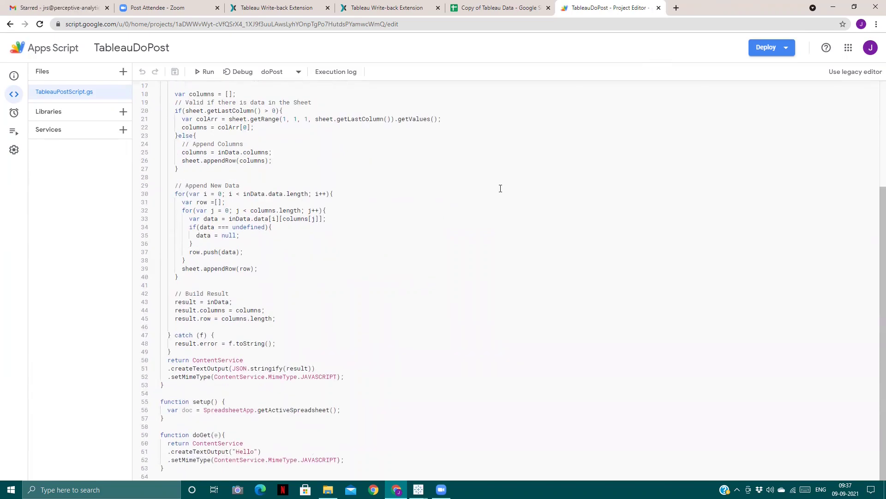
scroll(501, 189, "up", 3)
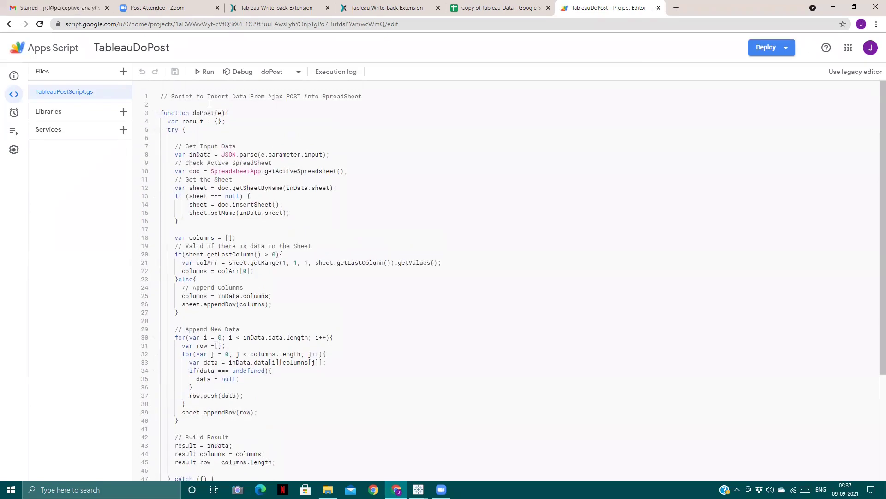
left_click(399, 129)
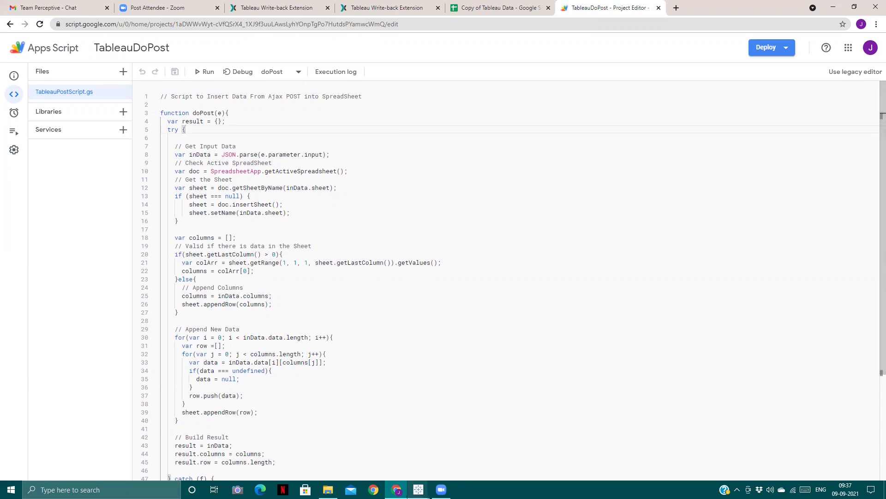
mouse_move(419, 489)
left_click(511, 455)
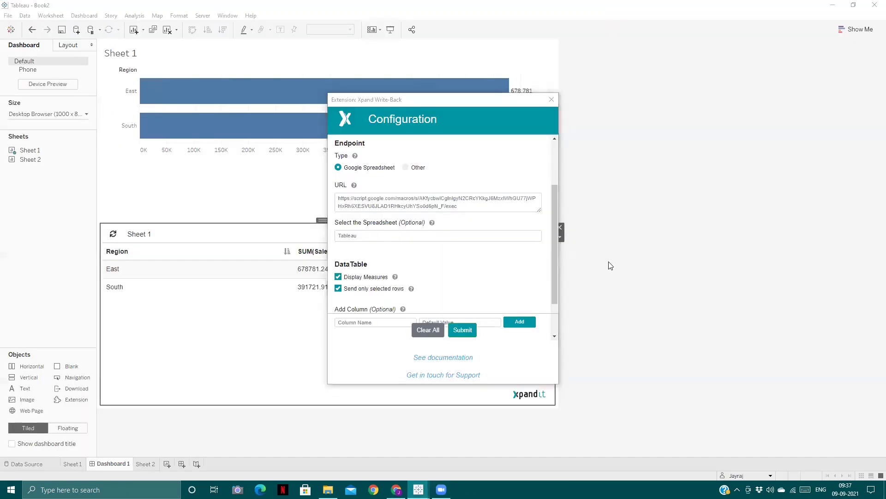
Close the Xpand Write-Back dialog and go to the blank Sheet 2 worksheet.
left_click(552, 101)
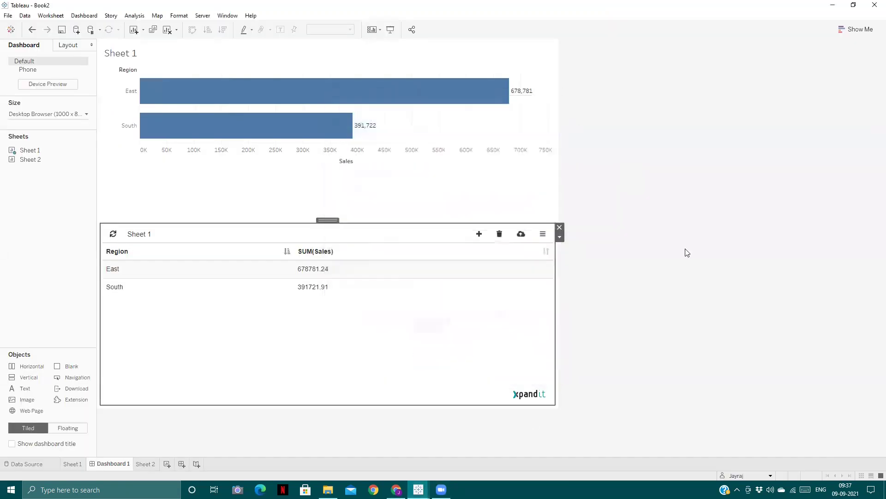
left_click(146, 463)
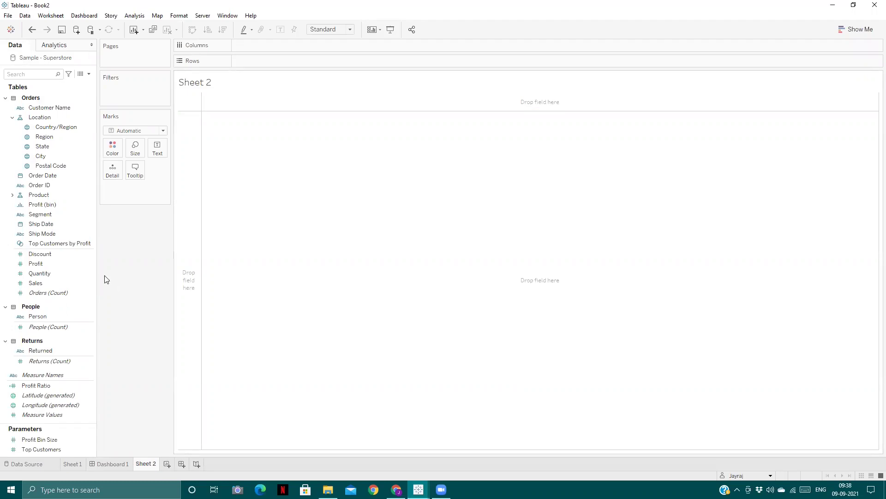
Put an ad-hoc City + ", " + State calculation on the Rows shelf.
double_click(269, 60)
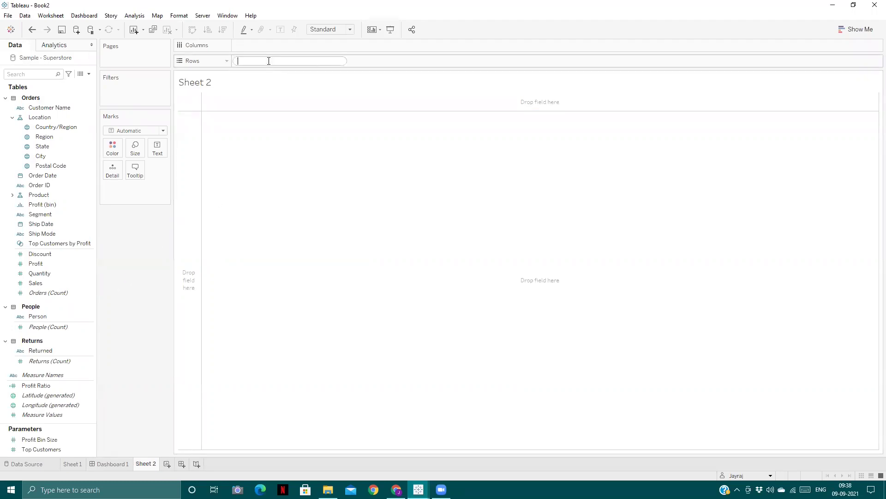
type("ci")
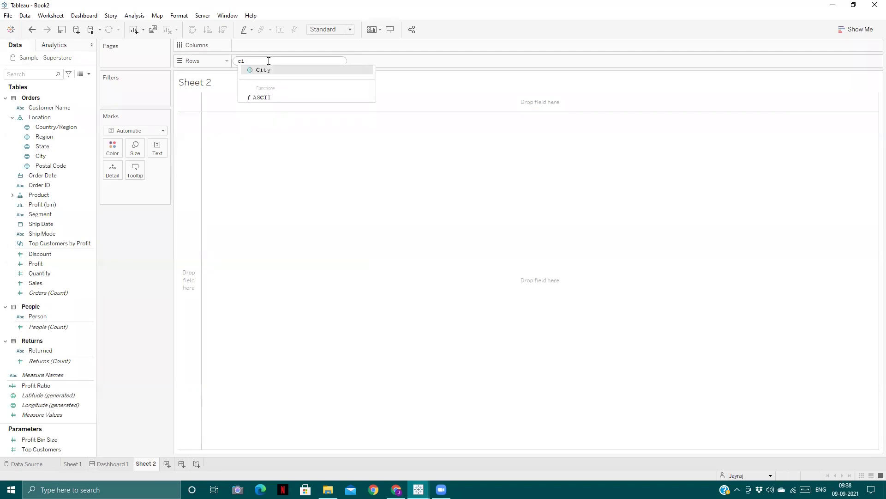
key("Return")
type("+\",")
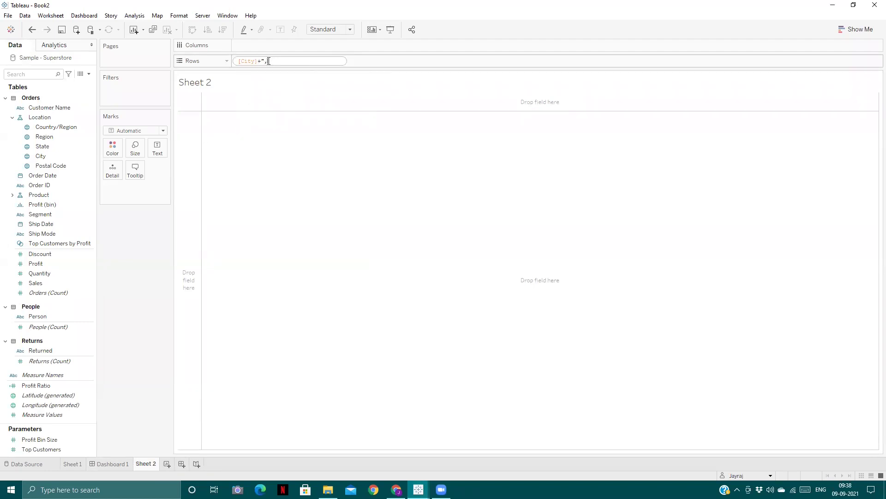
type(" \"+sta")
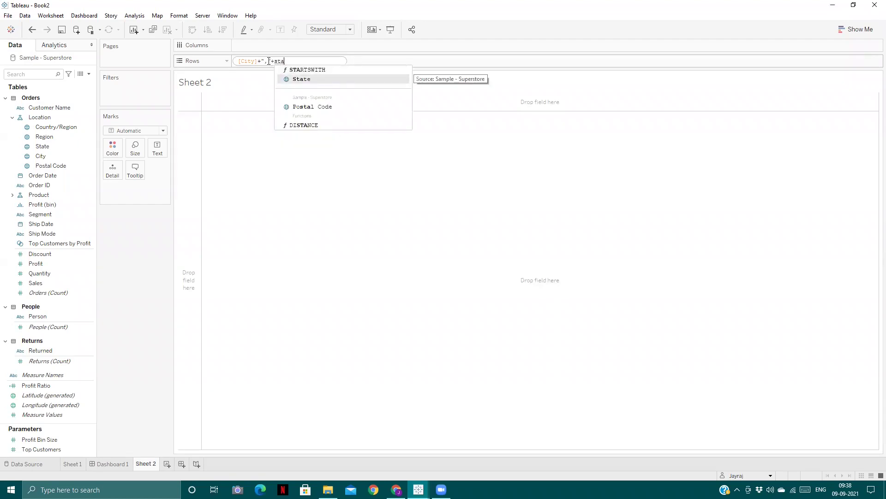
key("Return")
key("Return")
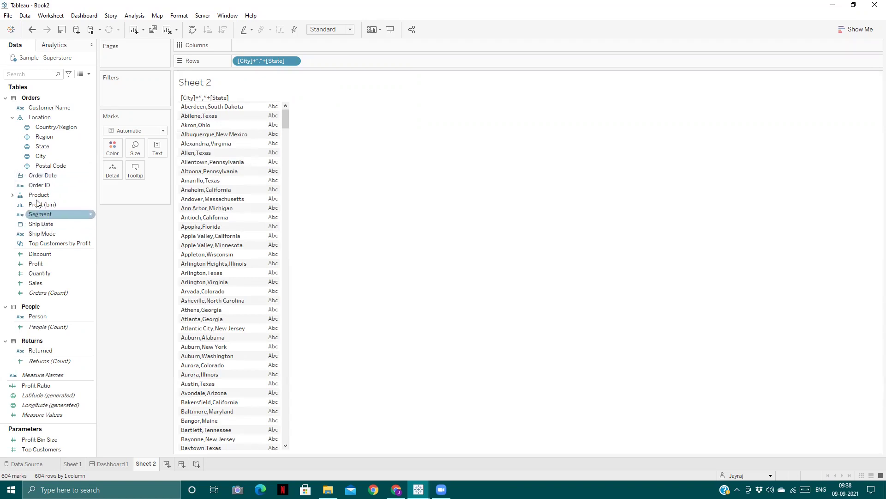
Show total Sales beside each City, State and hide the row field label.
left_click_drag(41, 283, 156, 148)
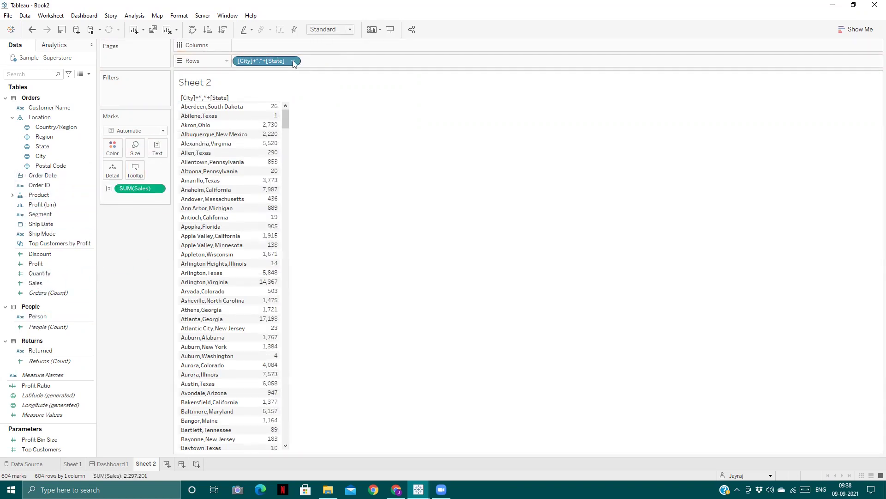
right_click(207, 100)
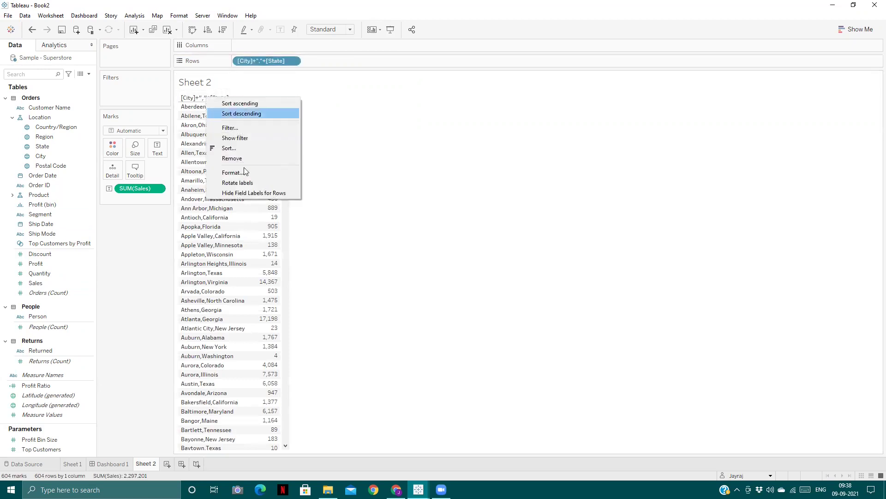
left_click(240, 191)
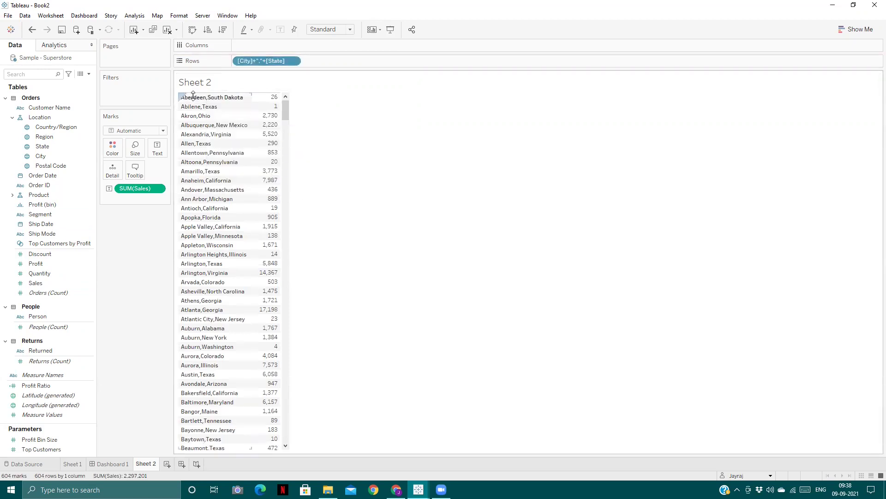
Add an ad-hoc RANK(SUM([Sales])) calculation to the Rows shelf.
double_click(347, 62)
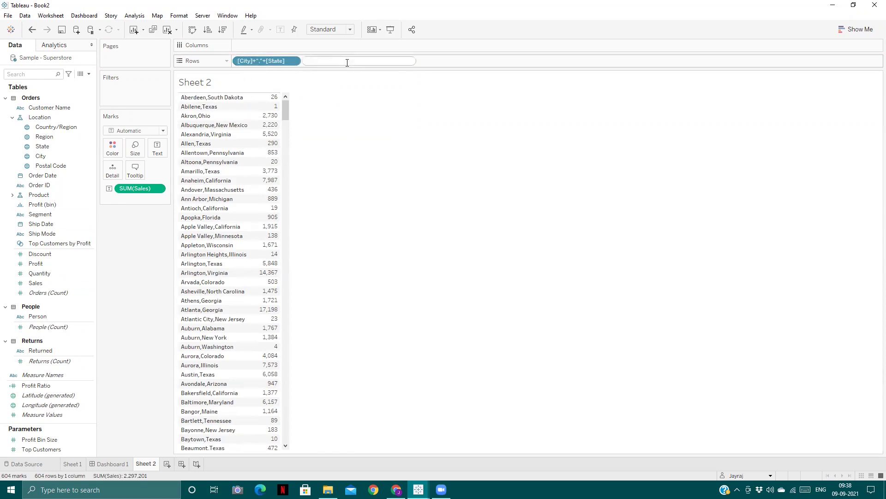
type("ran")
key("Return")
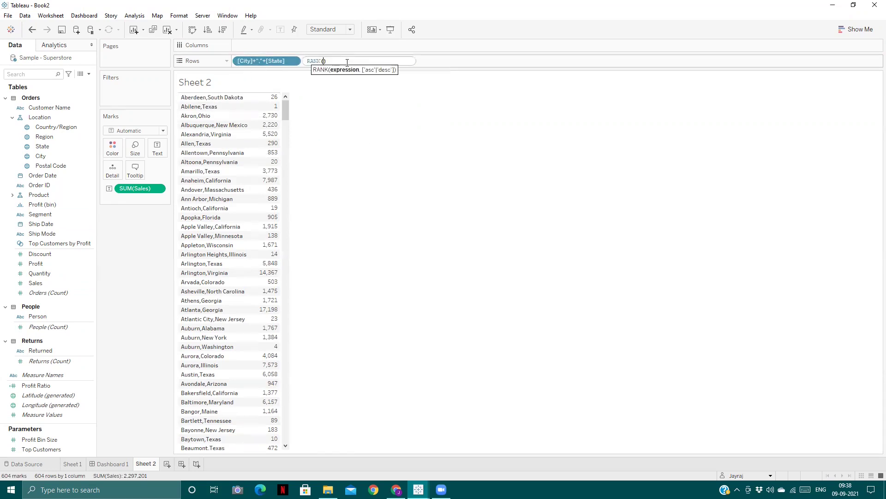
type("sum")
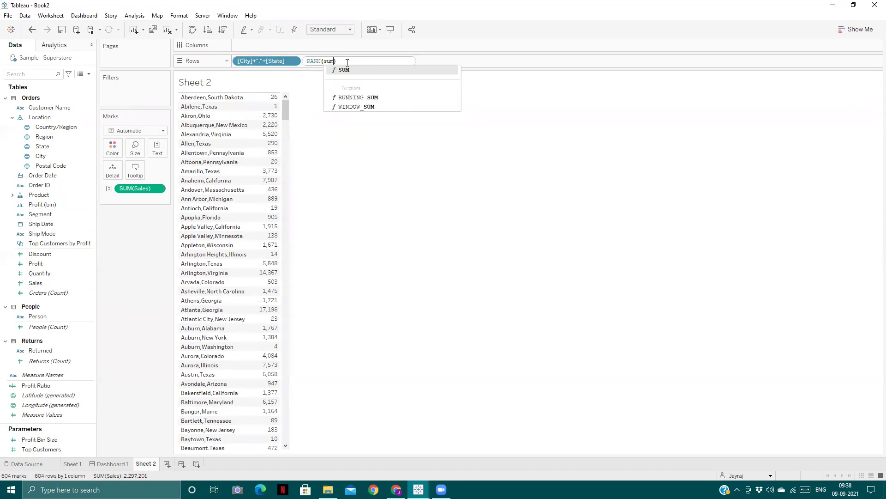
key("Return")
type("sa")
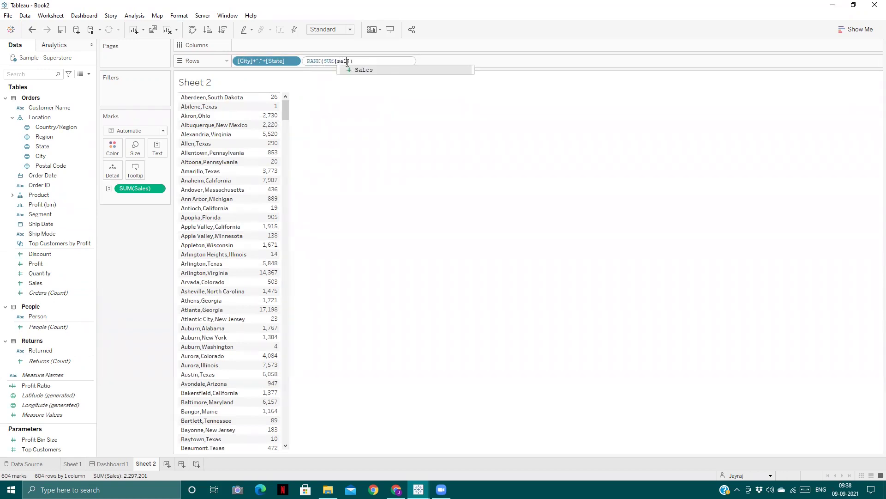
key("Return")
key("Return")
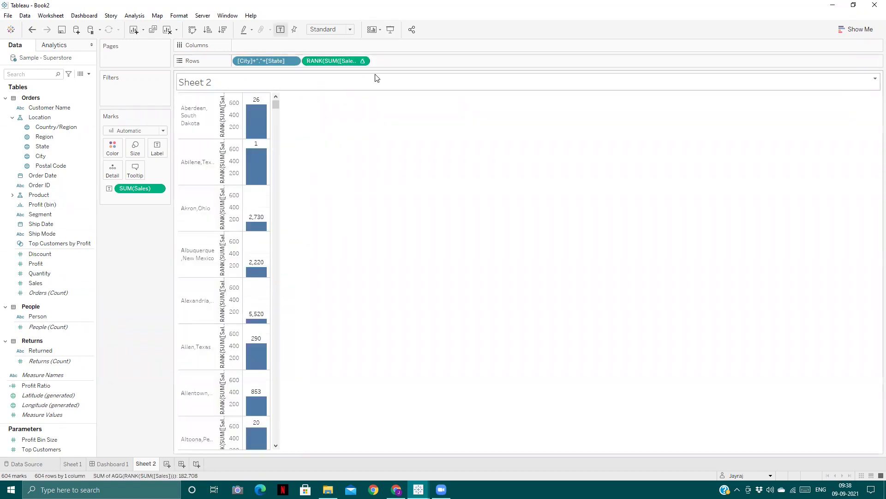
Make the rank pill discrete and place it before the City, State pill.
left_click(362, 61)
left_click(353, 110)
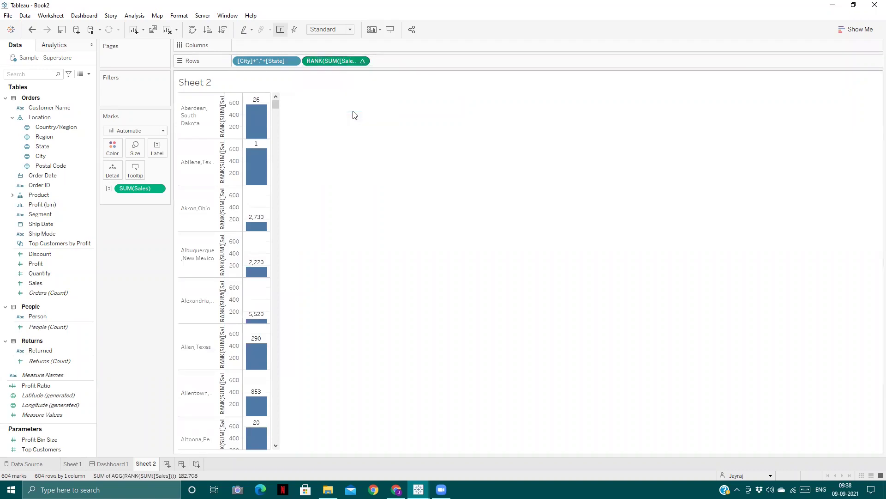
left_click_drag(337, 62, 244, 55)
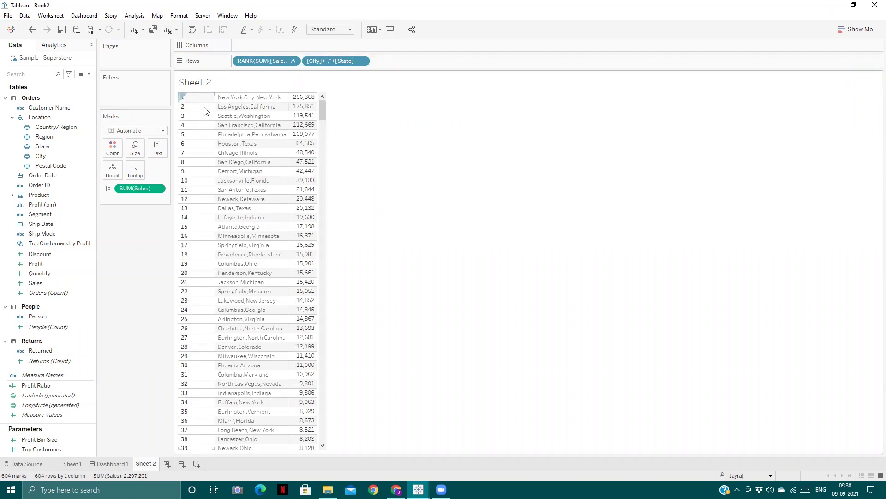
Find the State field with a Data pane search and add it to Filters.
mouse_move(306, 107)
left_click(36, 74)
type("stat")
left_click_drag(42, 117, 119, 90)
Tick Maine in the State filter list and apply it.
scroll(395, 234, "down", 12)
scroll(393, 235, "down", 1)
scroll(381, 229, "up", 7)
scroll(381, 230, "up", 1)
left_click(356, 199)
left_click(534, 358)
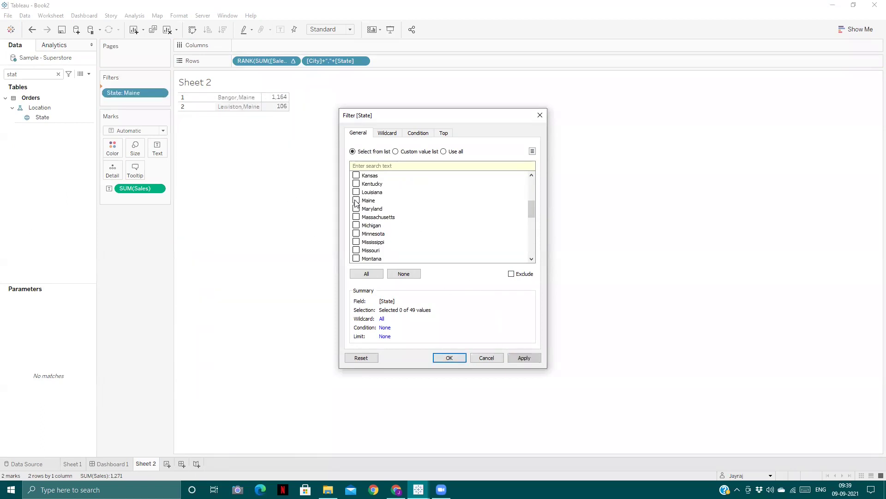
Switch the State filter to California, apply it, and confirm with OK.
scroll(364, 211, "up", 4)
scroll(373, 216, "up", 1)
left_click(356, 200)
left_click(518, 356)
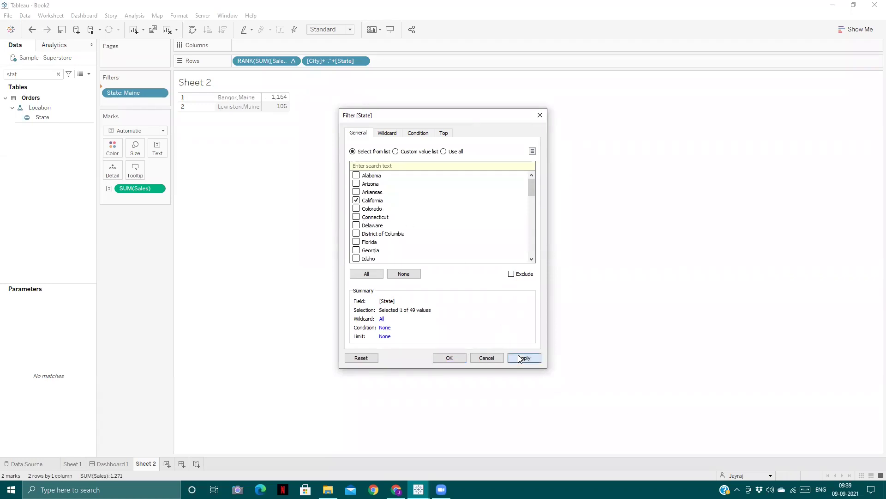
left_click(450, 358)
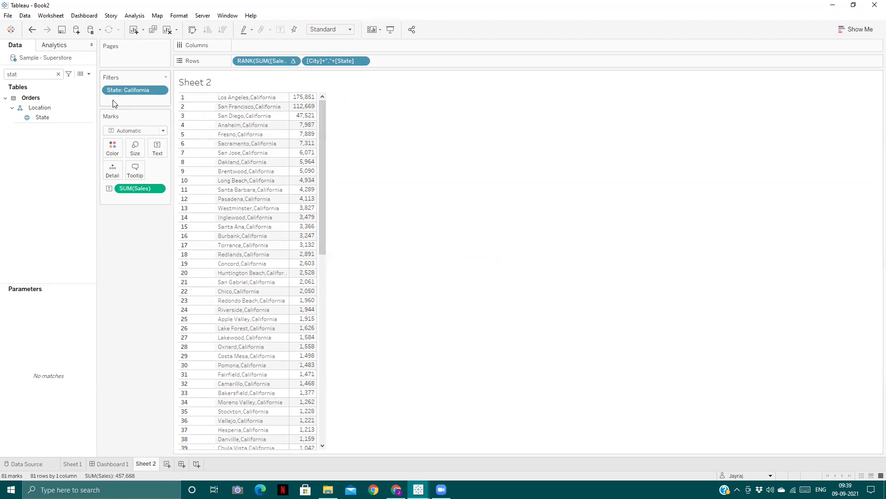
Create a new calculated field from the Data pane menu, named state tc.
left_click(89, 74)
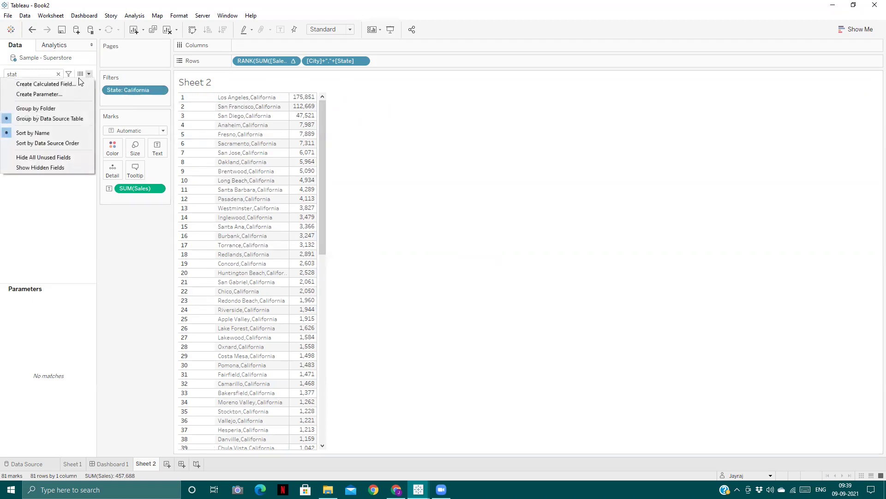
left_click(70, 84)
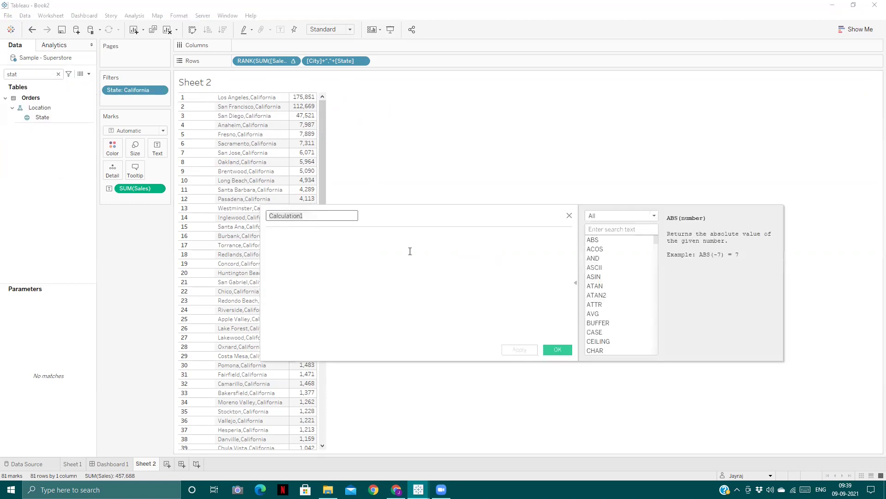
key("BackSpace")
left_click(410, 251)
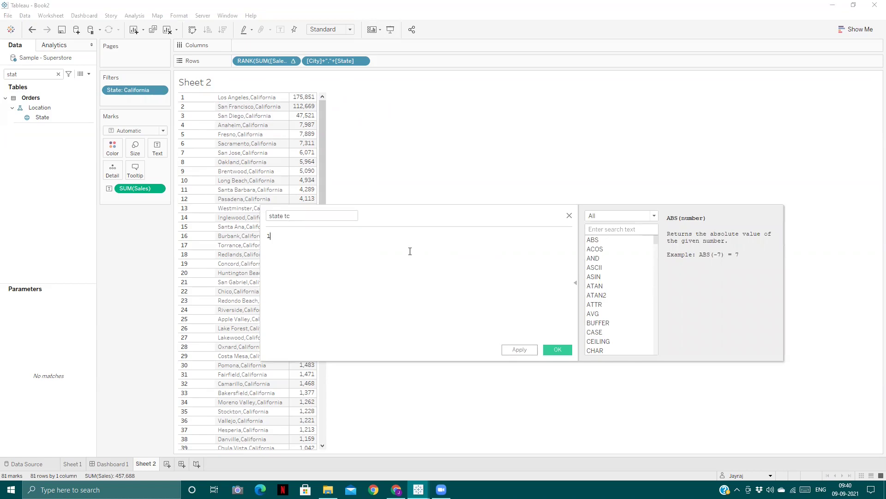
Enter the formula LOOKUP(MAX([State]),0) for state tc.
type("look")
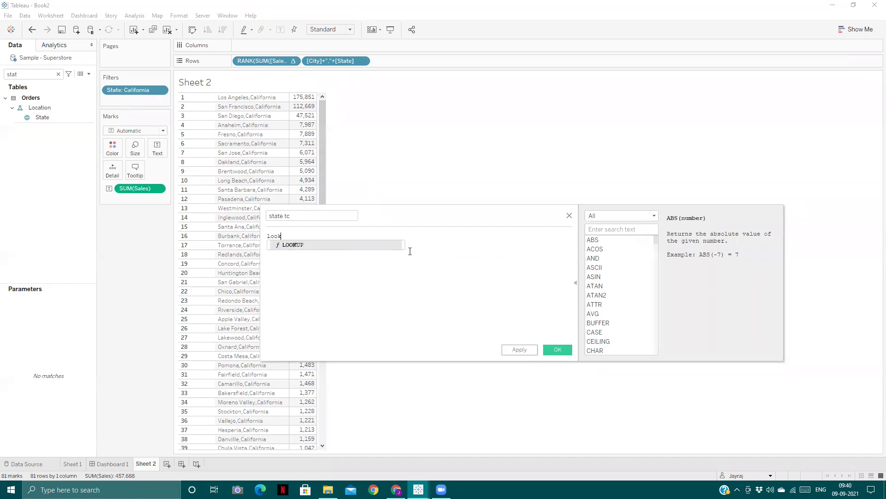
key("Return")
type("max")
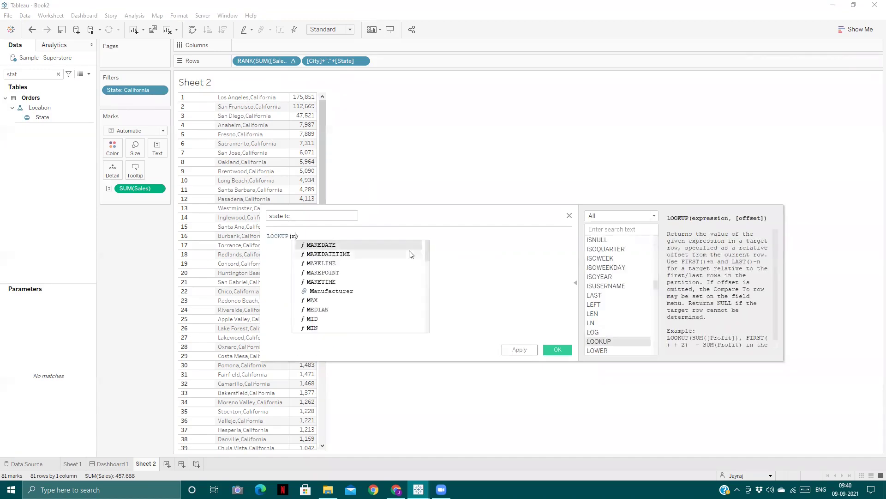
key("Return")
type("stat")
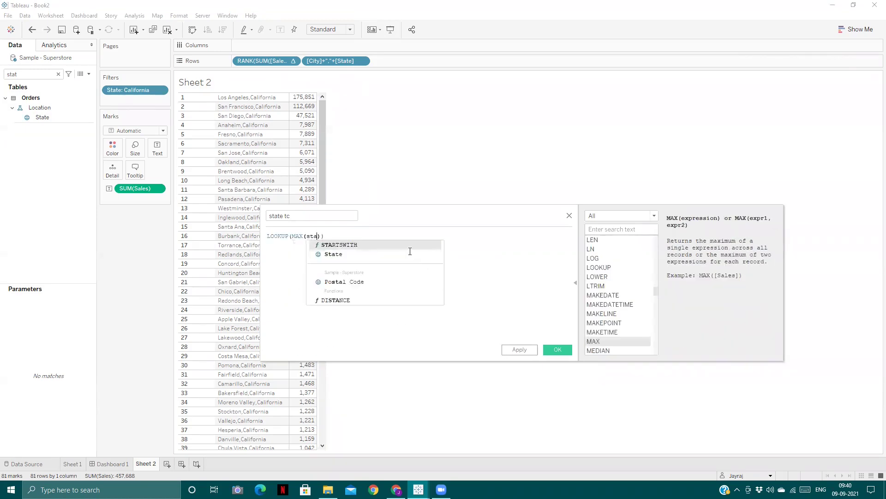
key("Return")
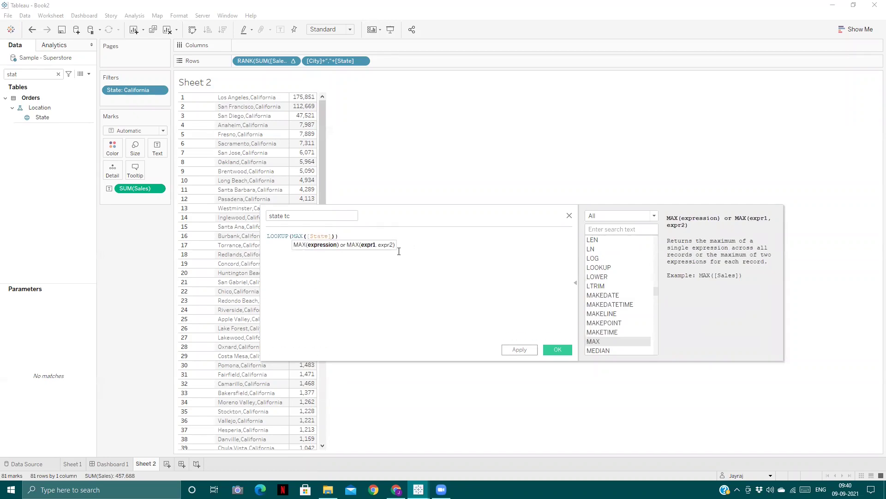
key("Right")
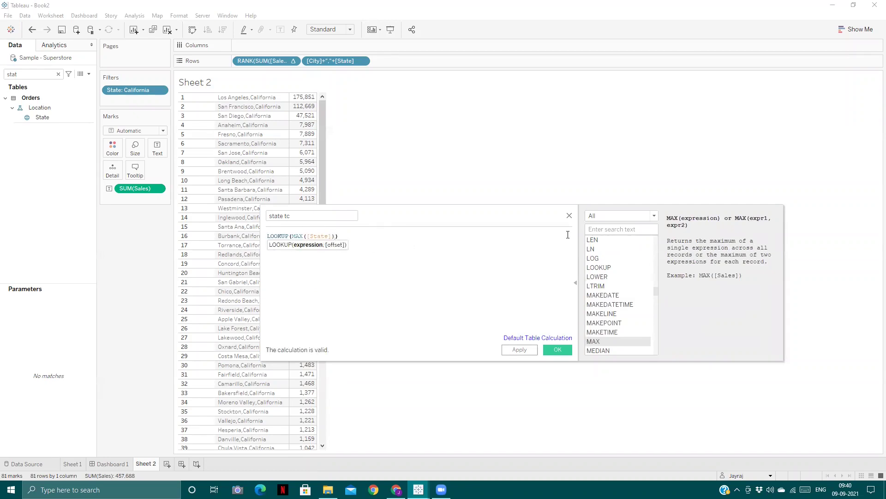
type(",0")
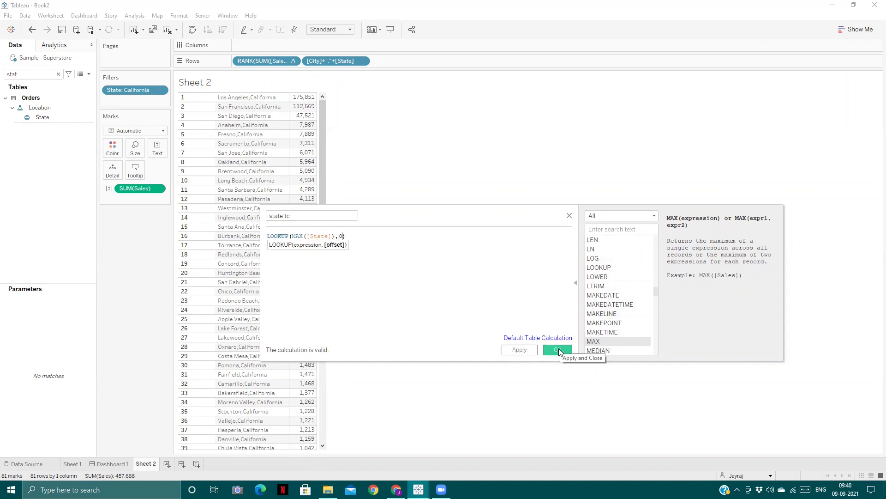
Save state tc and filter it to California, keeping ranks like Los Angeles 2.
left_click(557, 350)
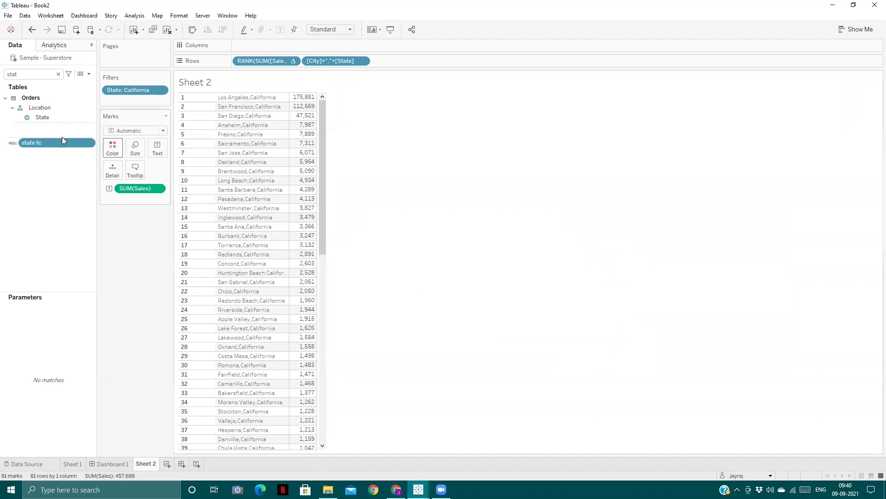
left_click_drag(50, 147, 129, 87)
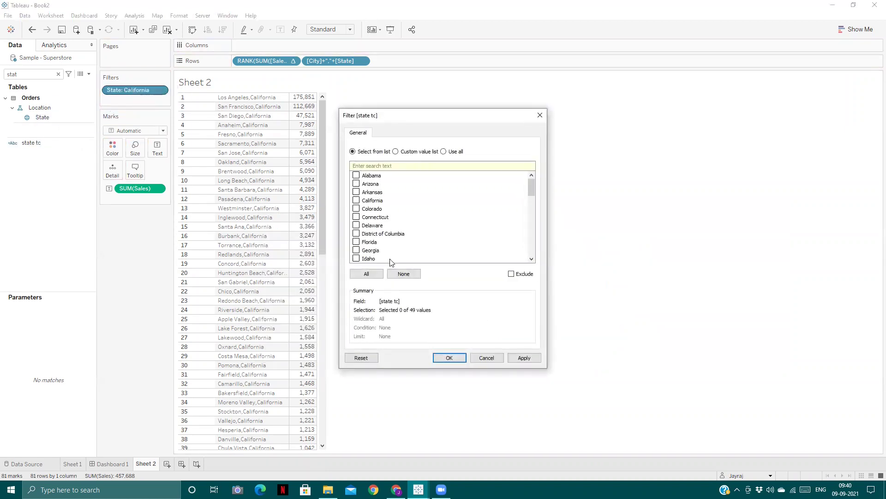
left_click(356, 201)
left_click(529, 355)
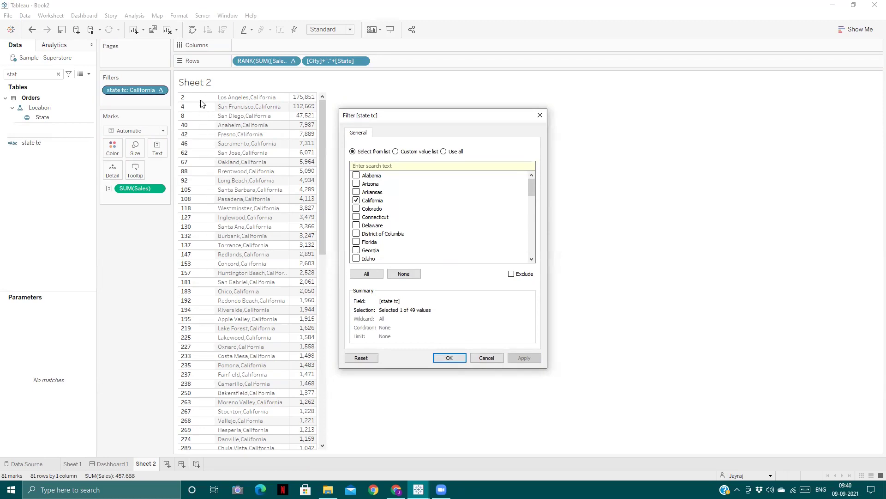
left_click(448, 359)
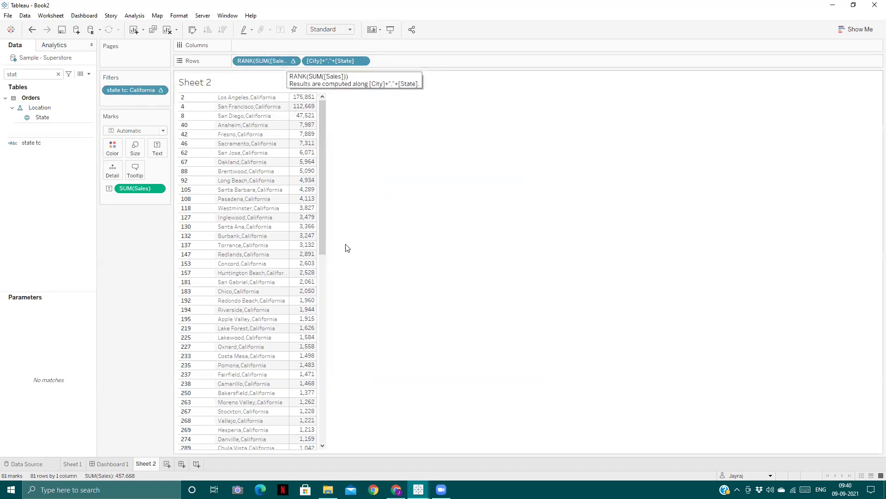
left_click_drag(322, 190, 318, 165)
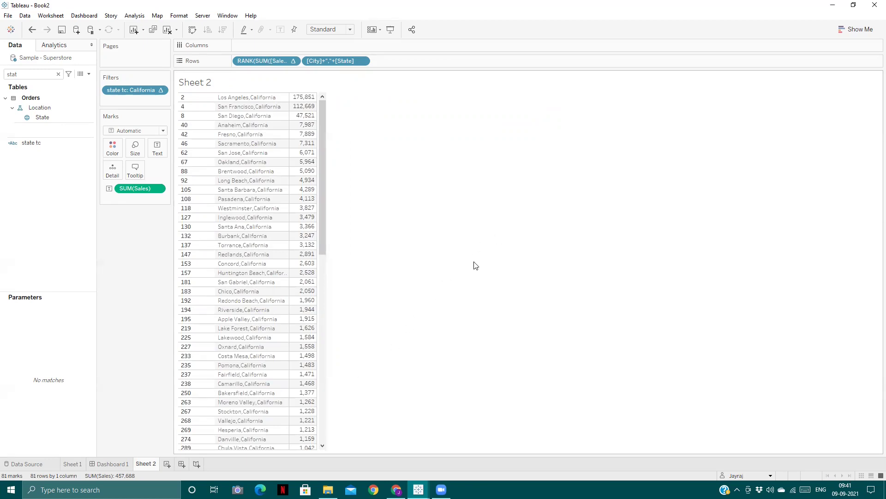
Go to Dashboard 1, then bring the Tableau - Book1 window forward.
left_click(114, 463)
mouse_move(418, 489)
left_click(419, 444)
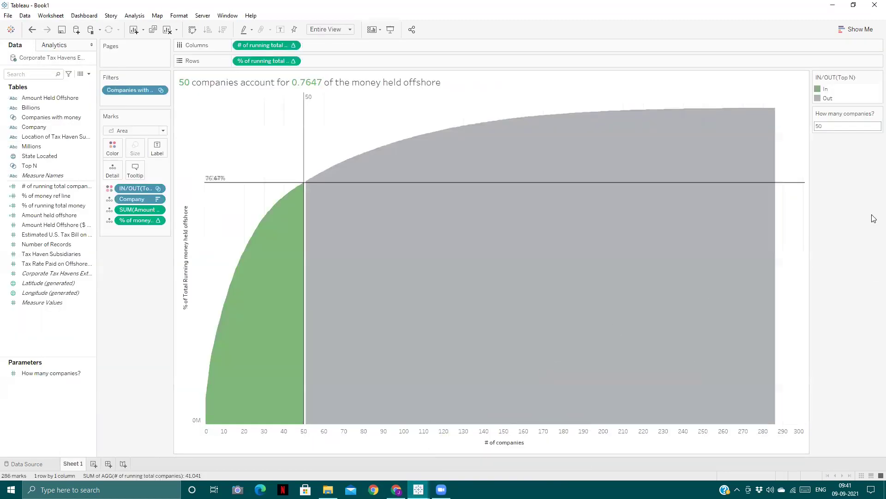